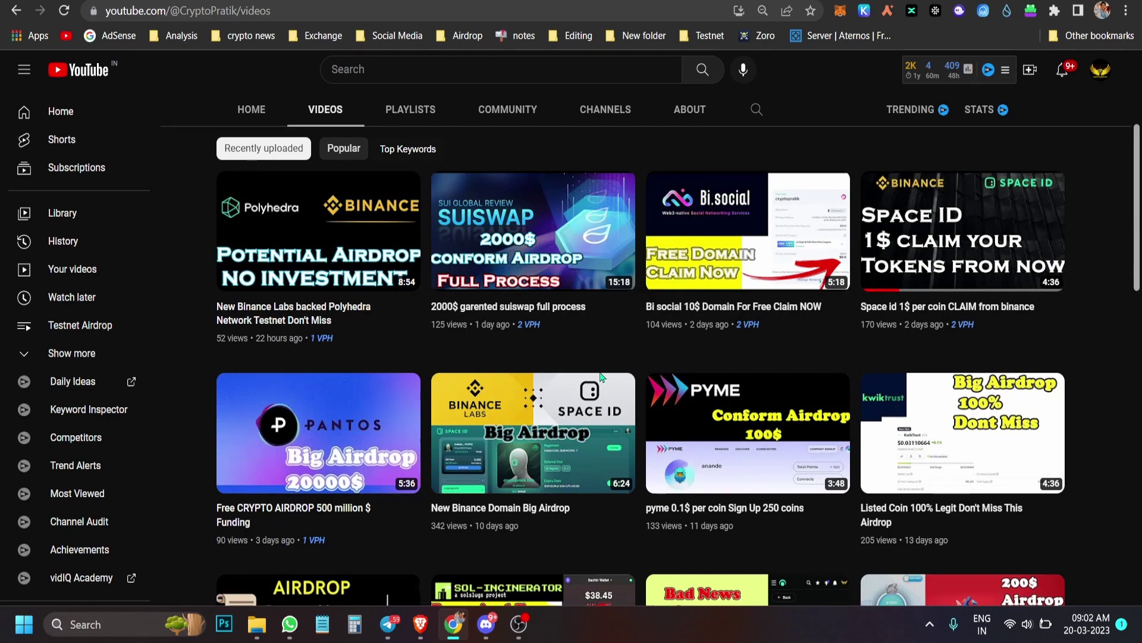
- Open the 13:49 video "Vela Exchange 2000$ Airdrop 100% Don't Miss" from the channel's video list and like it
scroll(601, 377, "down", 6)
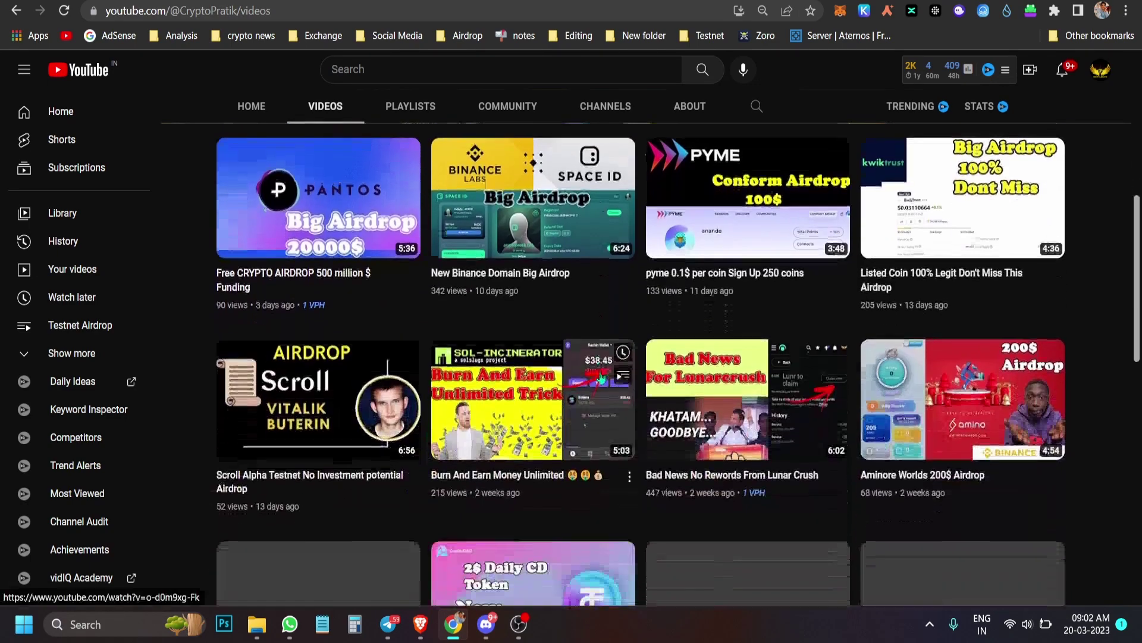
scroll(605, 375, "down", 1)
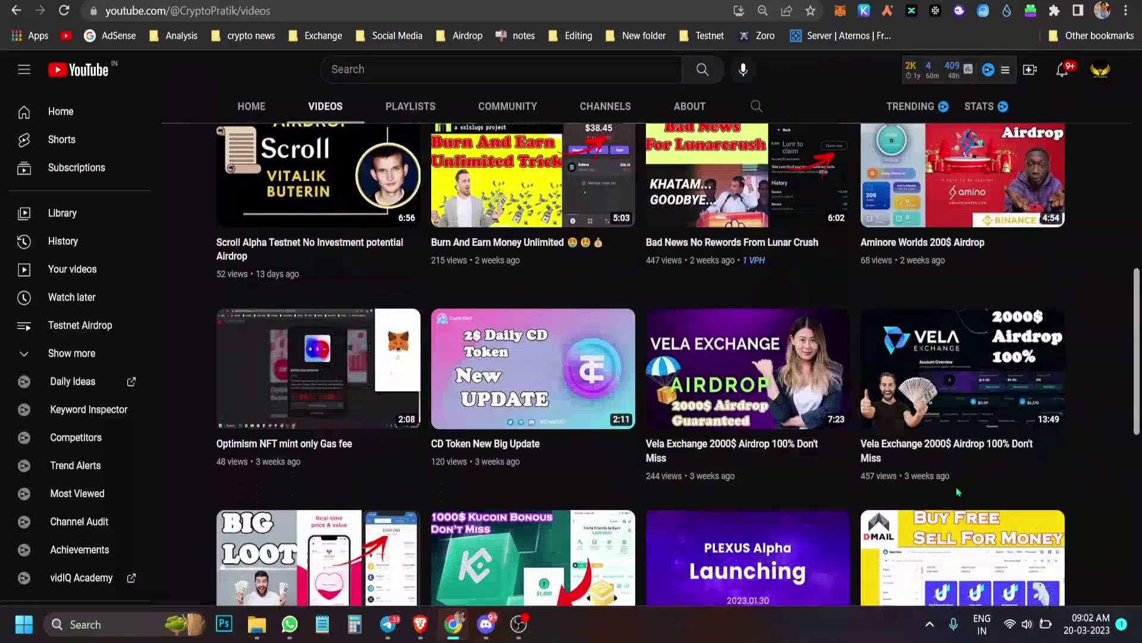
left_click(944, 394)
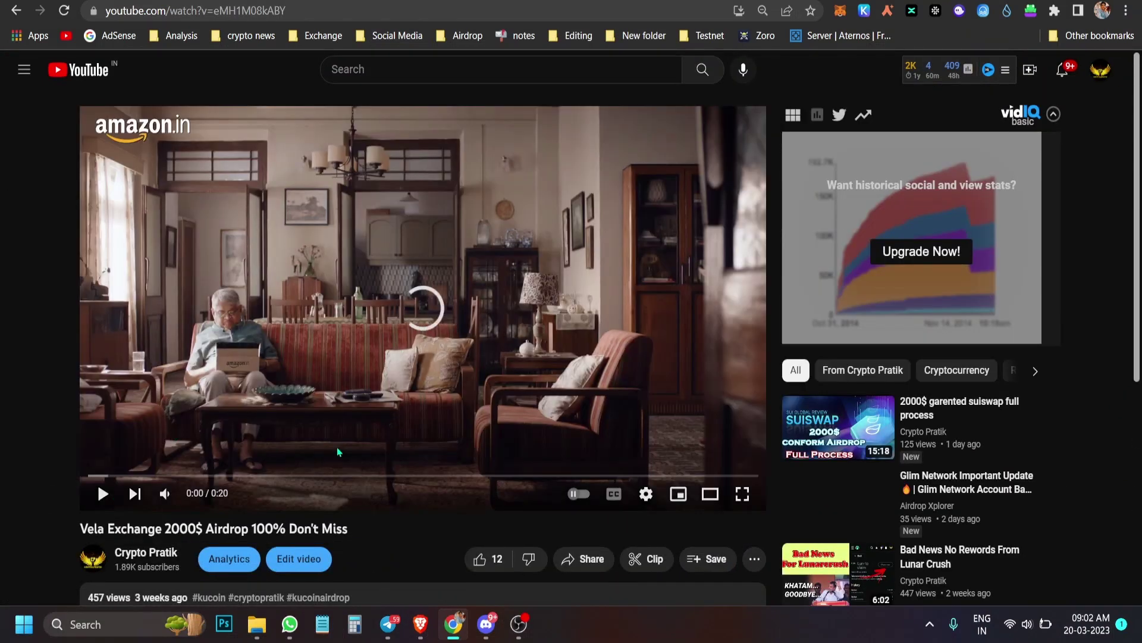
left_click(481, 567)
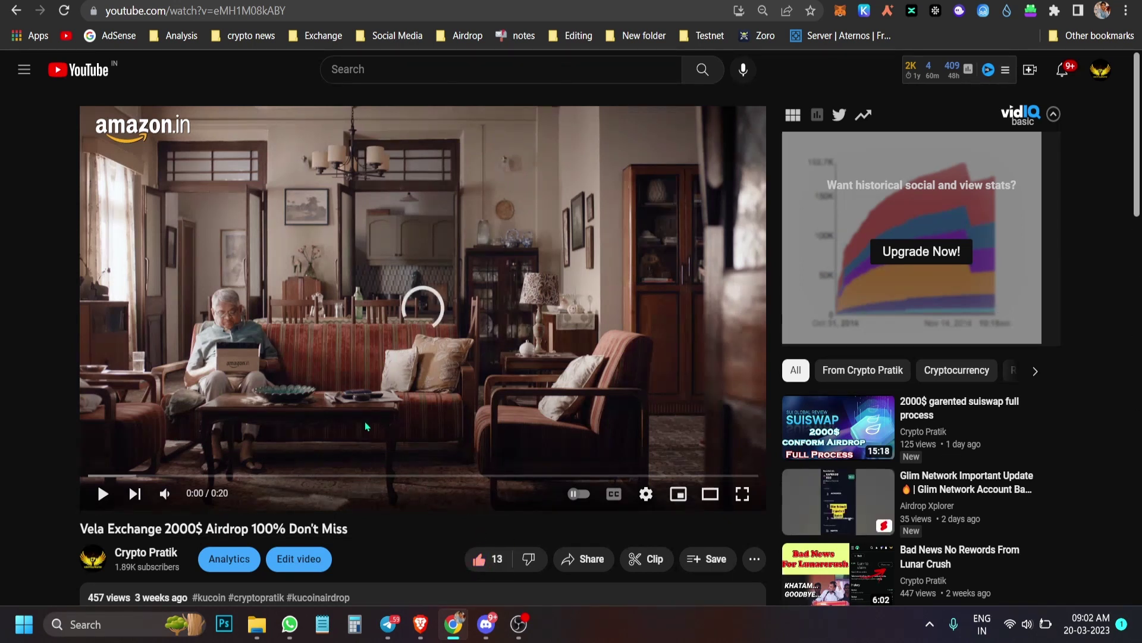
- Look over the video's description and sign-up links, and play it briefly before pausing it
scroll(403, 410, "down", 4)
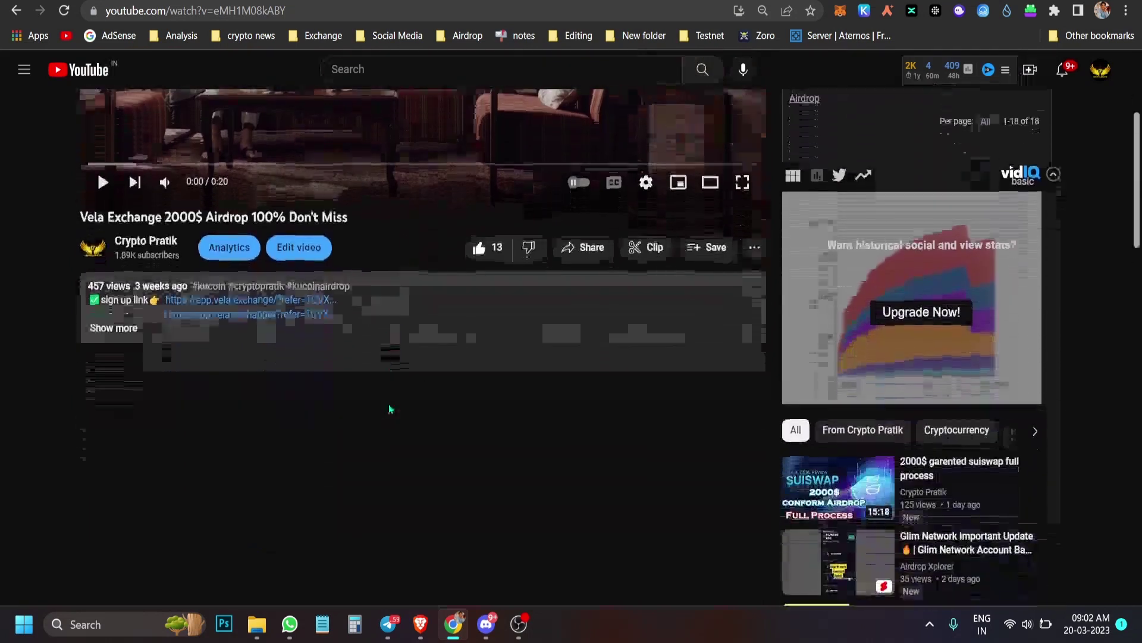
scroll(390, 408, "up", 3)
key("space")
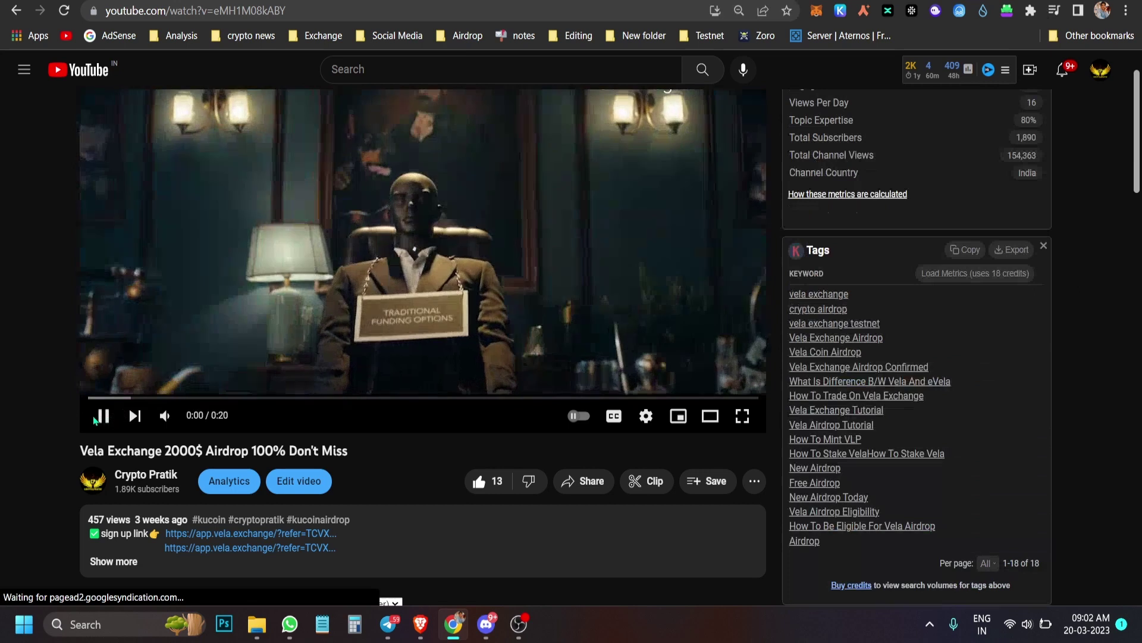
left_click(97, 419)
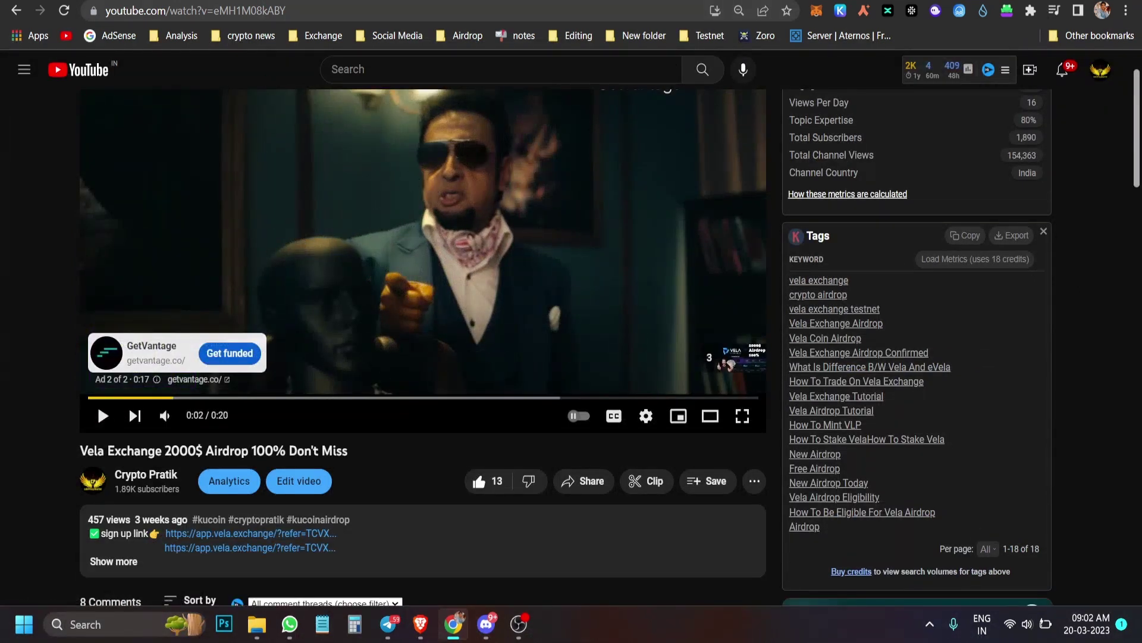
- Switch to Vela Exchange and examine the 30-day trading volume in the account overview and the VLP staking page
key("ctrl+Tab")
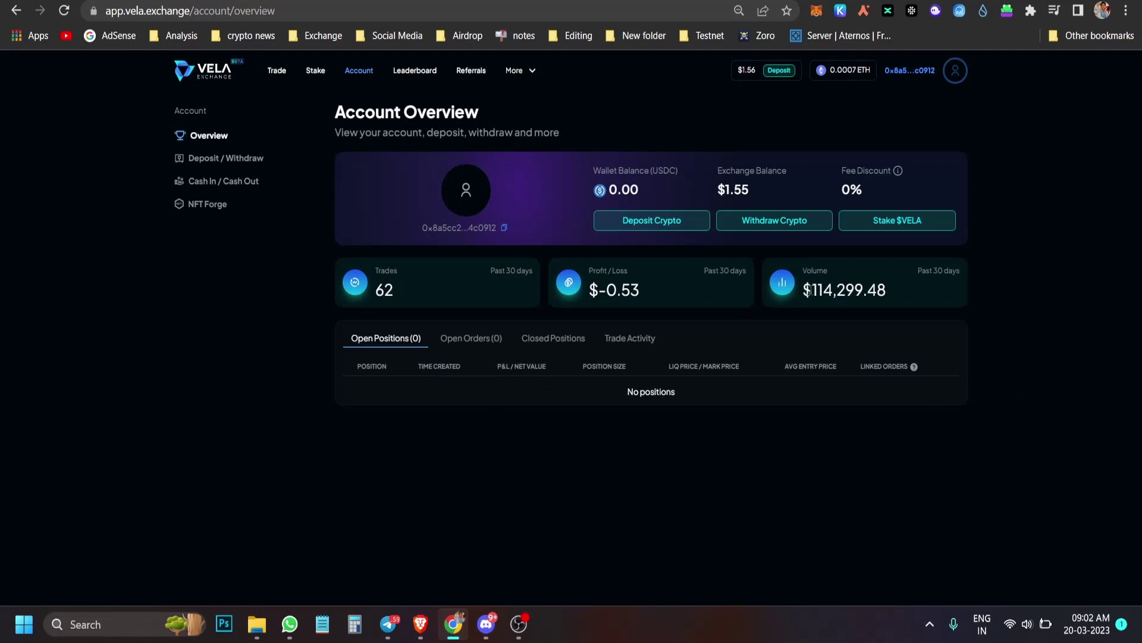
left_click_drag(802, 294, 930, 312)
left_click(835, 320)
double_click(815, 270)
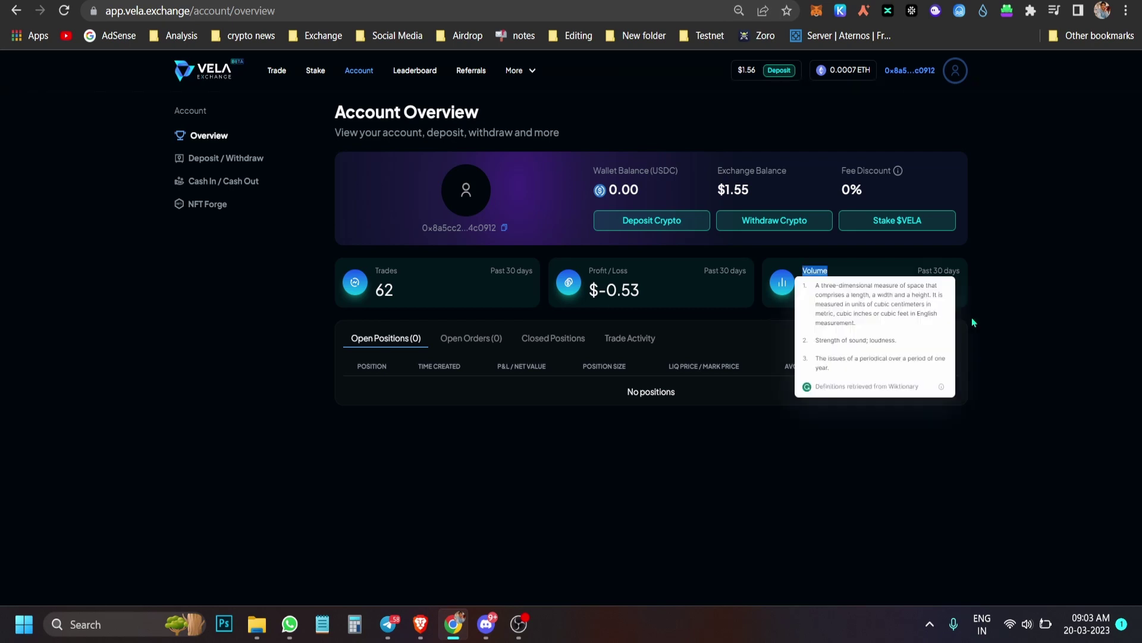
left_click(1000, 327)
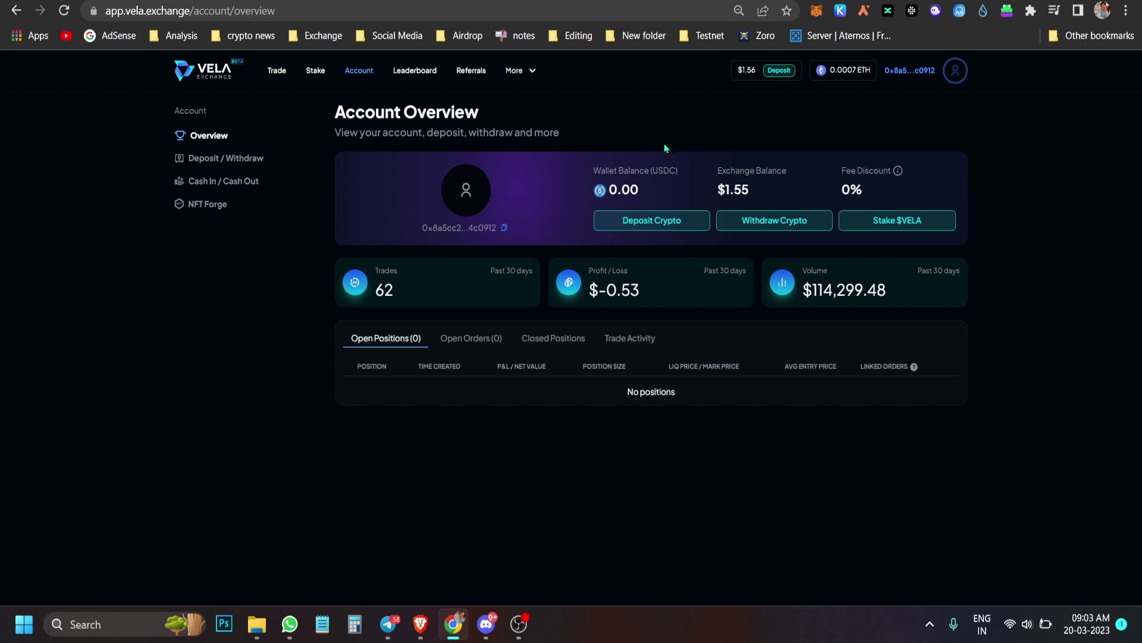
left_click(316, 73)
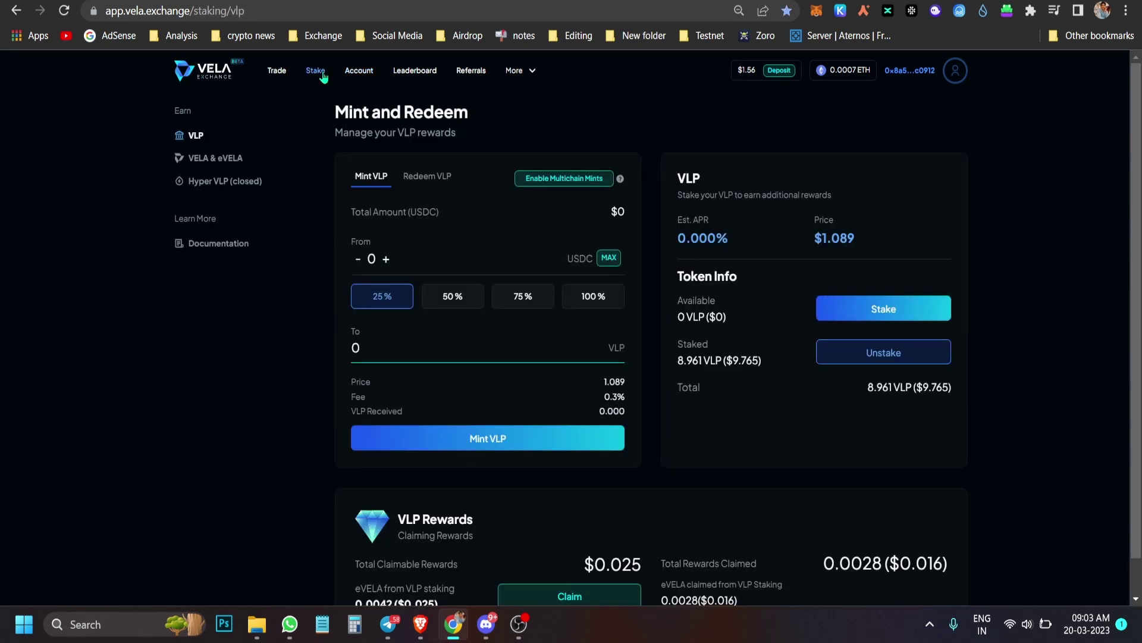
left_click(360, 73)
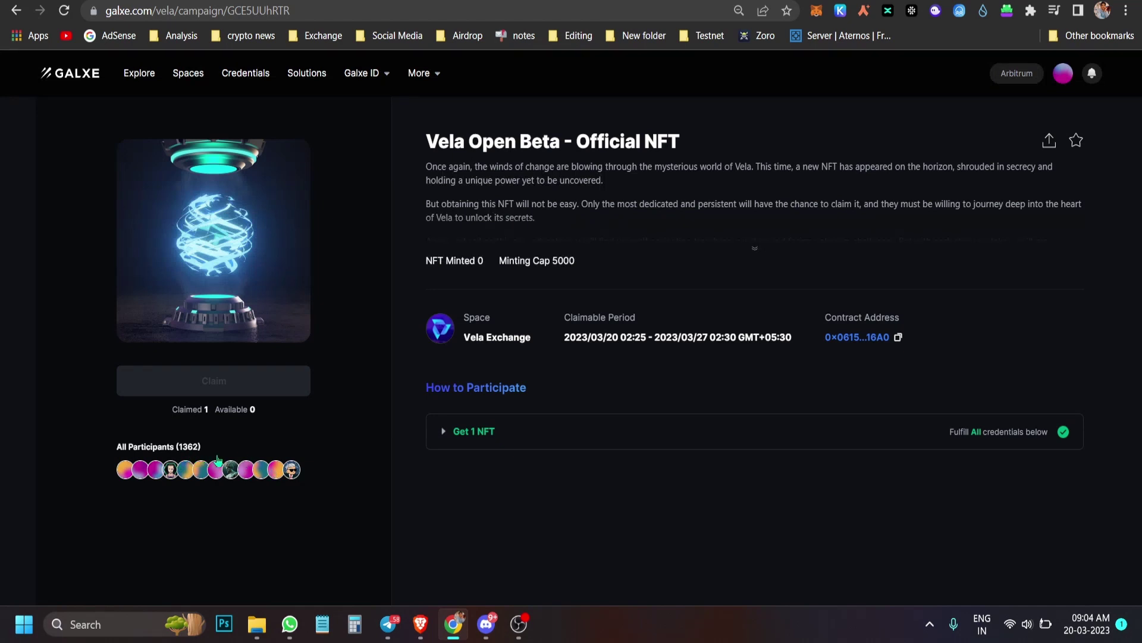
- Examine the minting cap of the Vela Open Beta - Official NFT campaign on Galxe and expand its Get 1 NFT requirements
left_click_drag(499, 262, 583, 259)
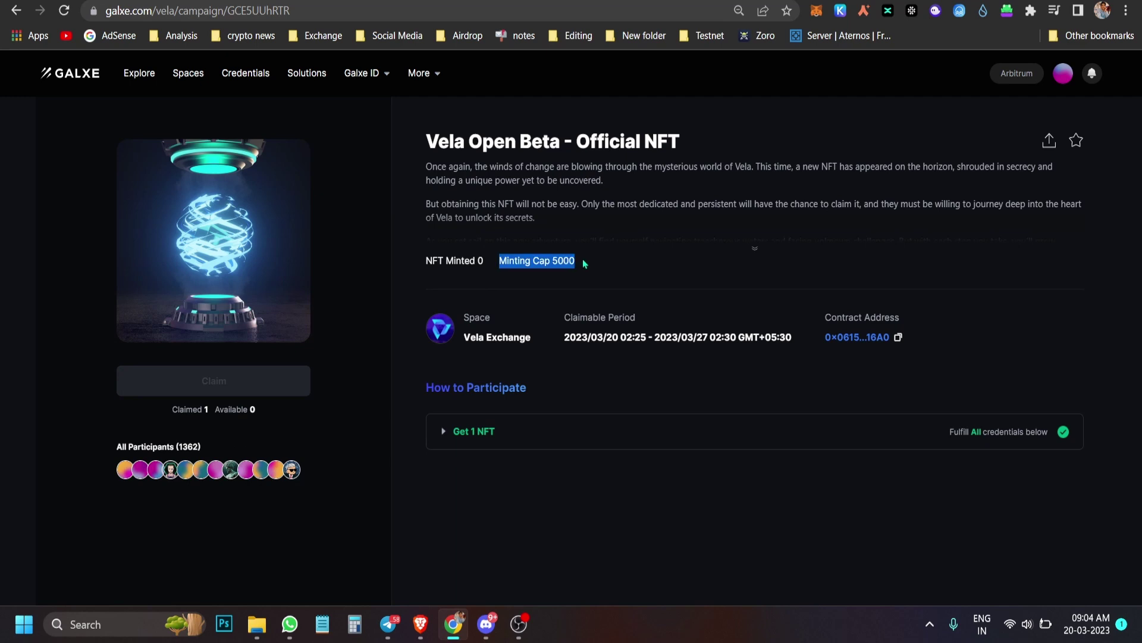
left_click(581, 261)
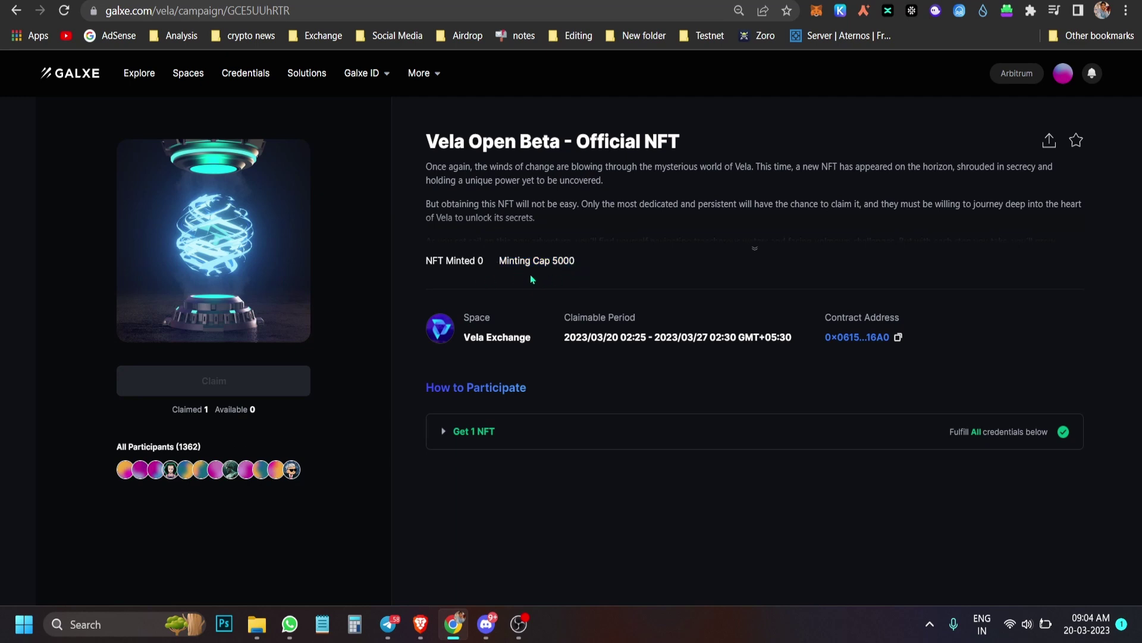
left_click(447, 434)
scroll(553, 483, "down", 1)
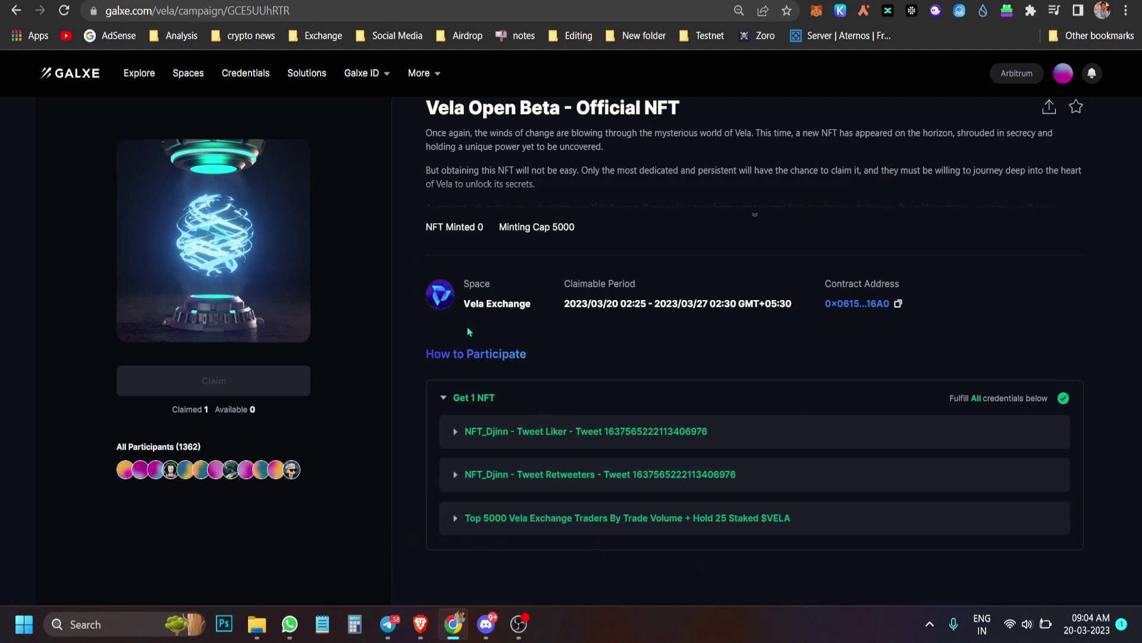
left_click(257, 624)
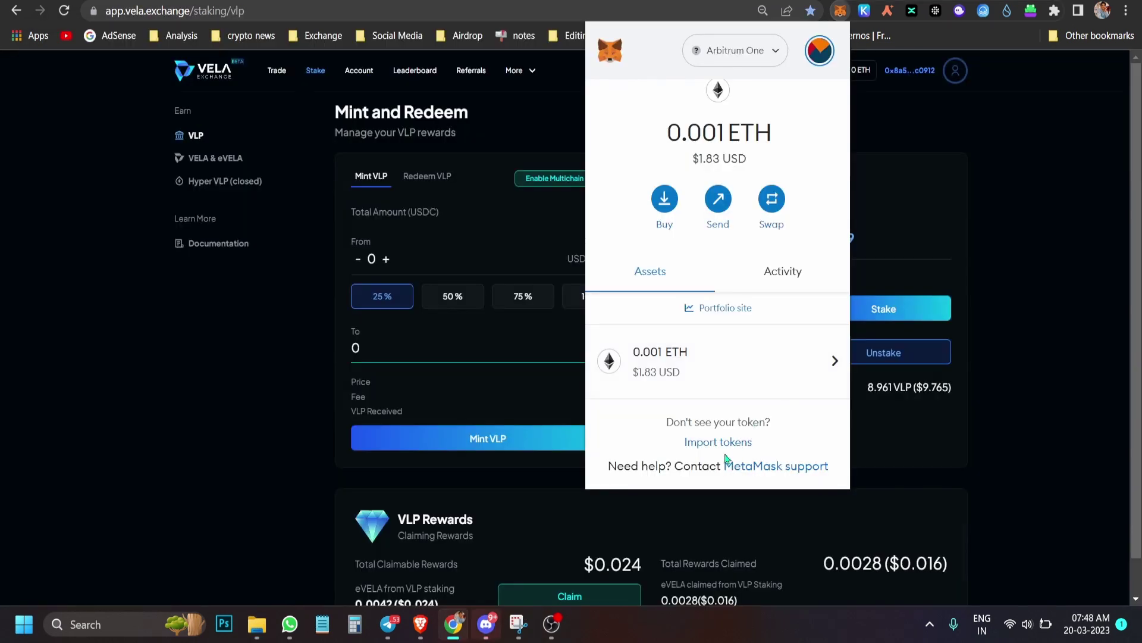
- Import the VELA token into MetaMask on Arbitrum One by pasting its contract address
left_click(728, 443)
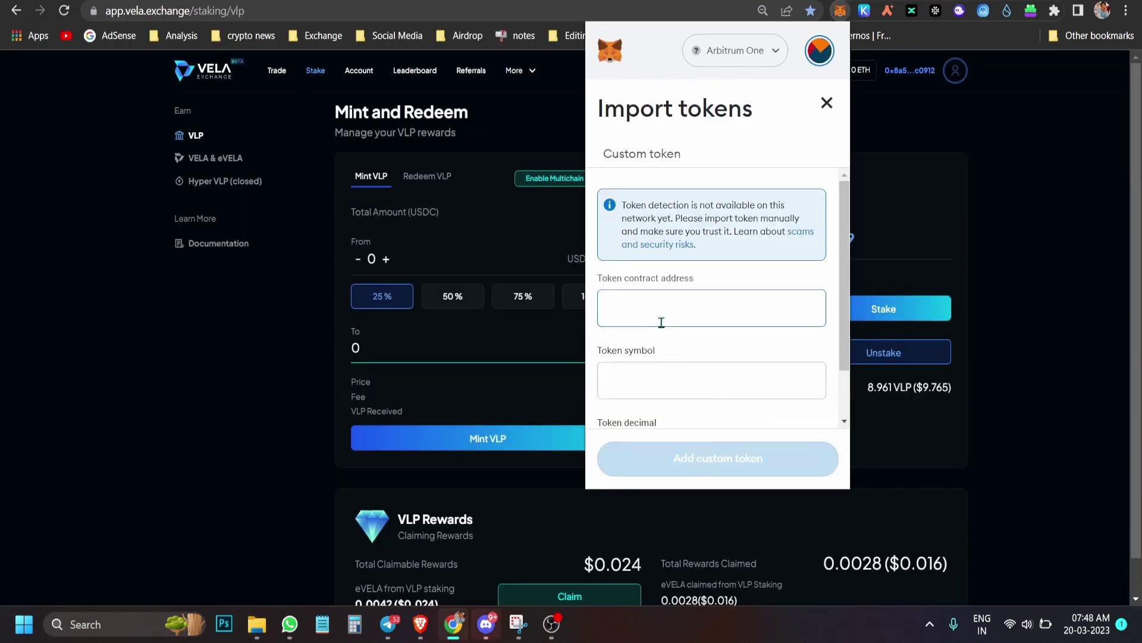
key("ctrl+v")
scroll(664, 325, "down", 1)
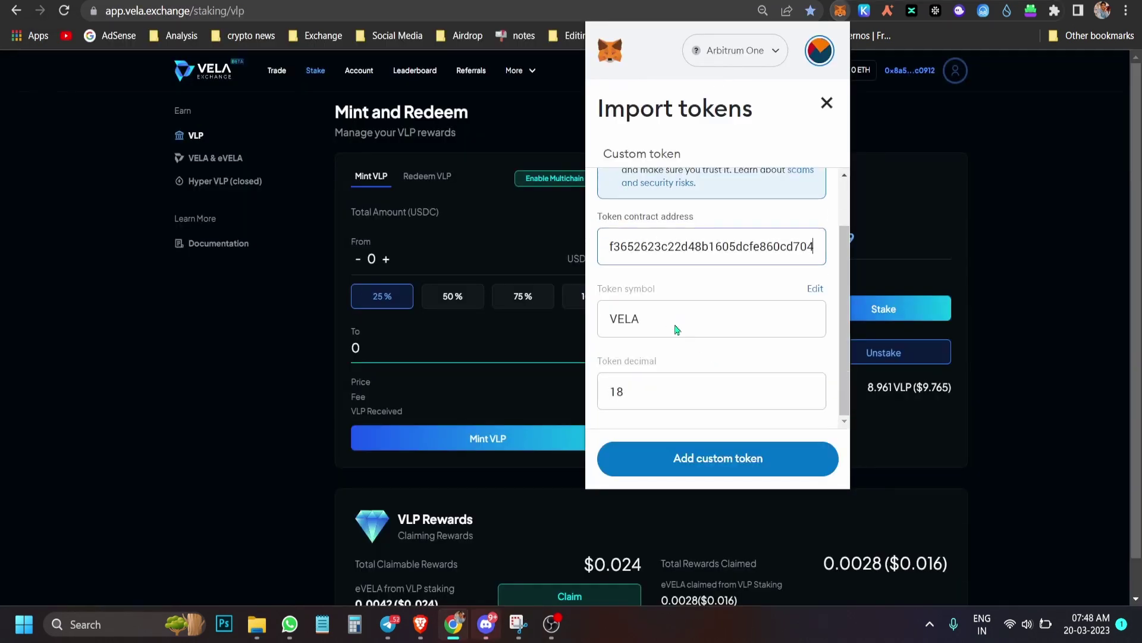
left_click(765, 461)
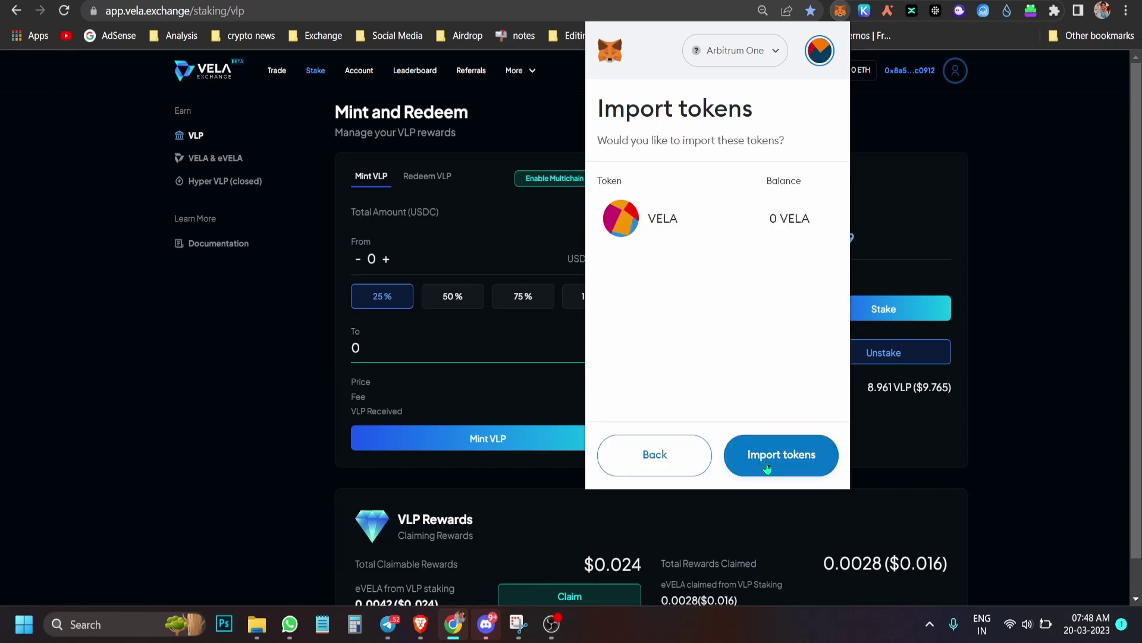
left_click(796, 462)
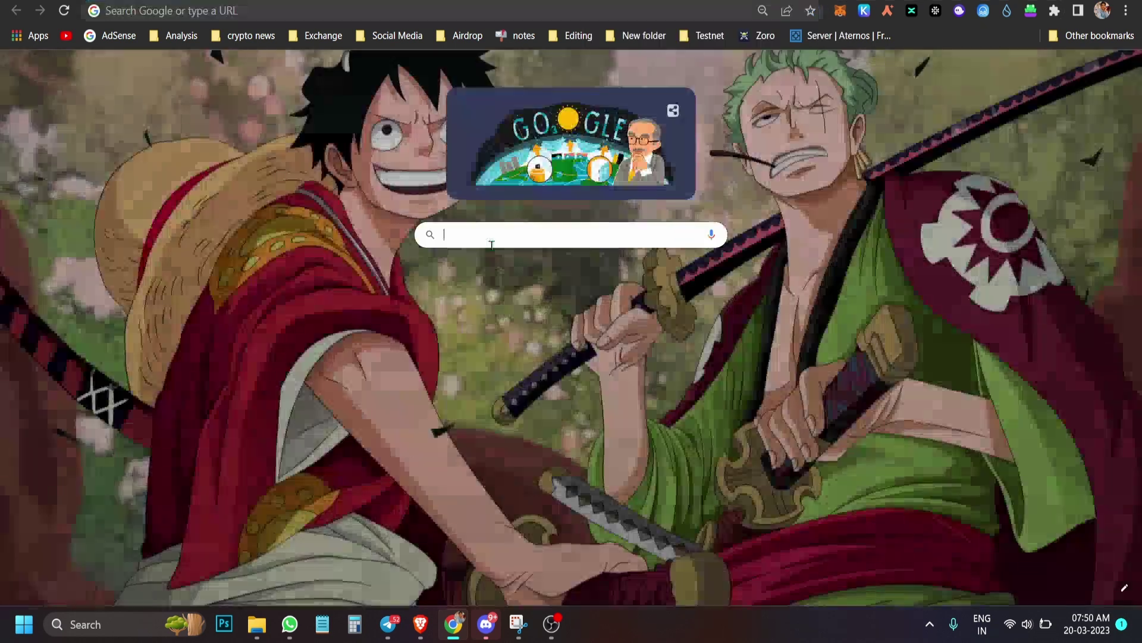
type("https://galxe.com/vela/campaign/GCE5UUhRTR")
key("Return")
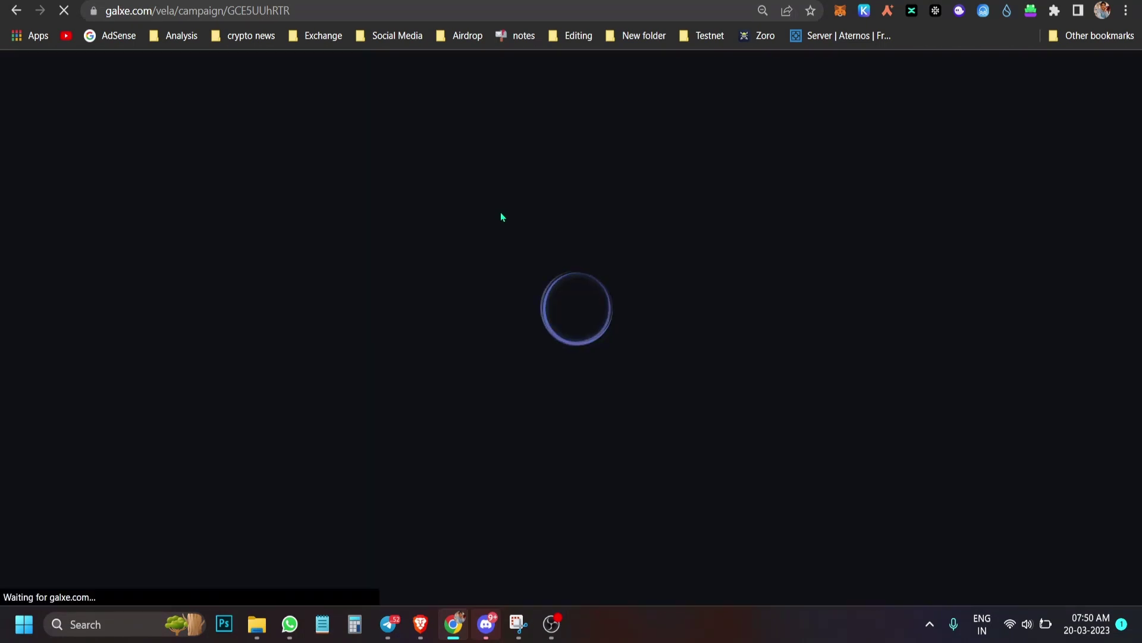
scroll(756, 332, "down", 1)
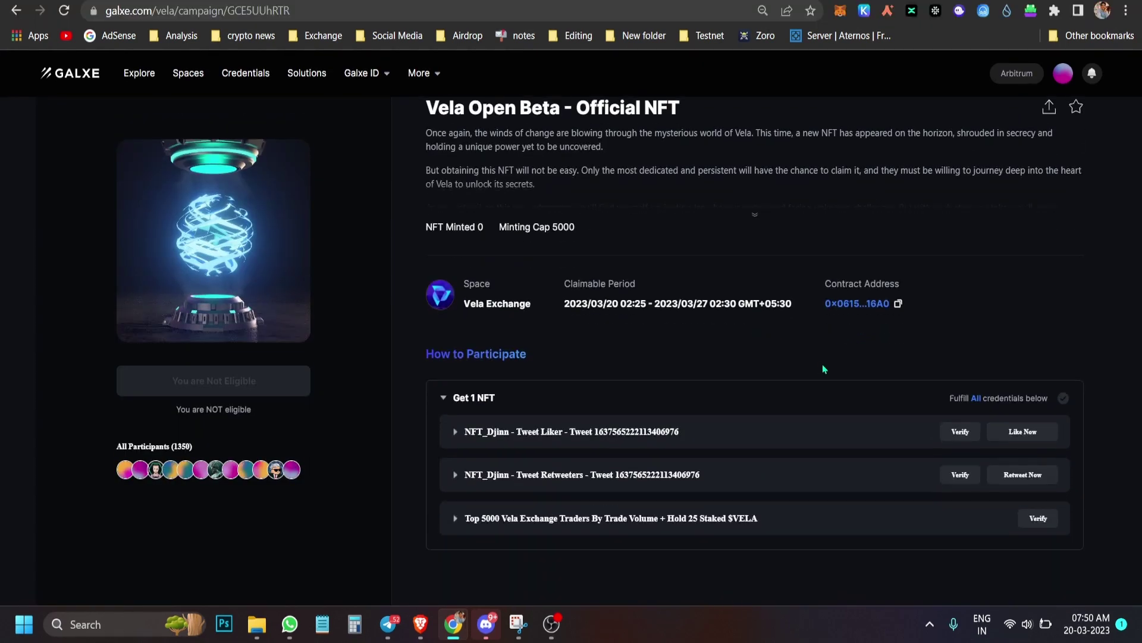
- Like and retweet the campaign's required tweet on Twitter
left_click(1022, 431)
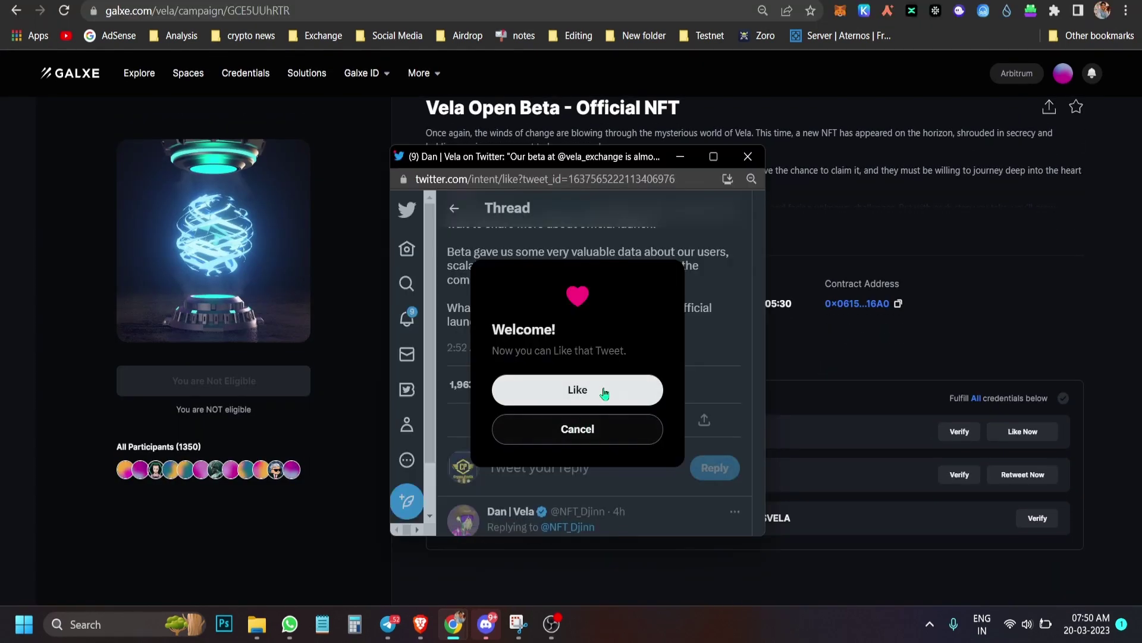
left_click(604, 389)
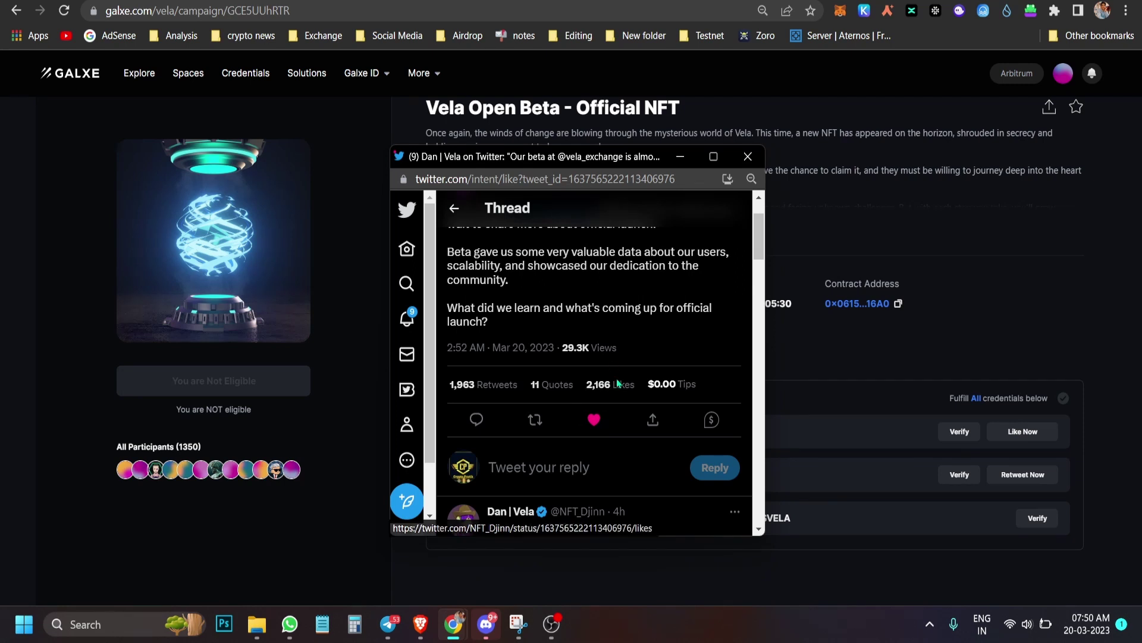
left_click(536, 421)
left_click(500, 419)
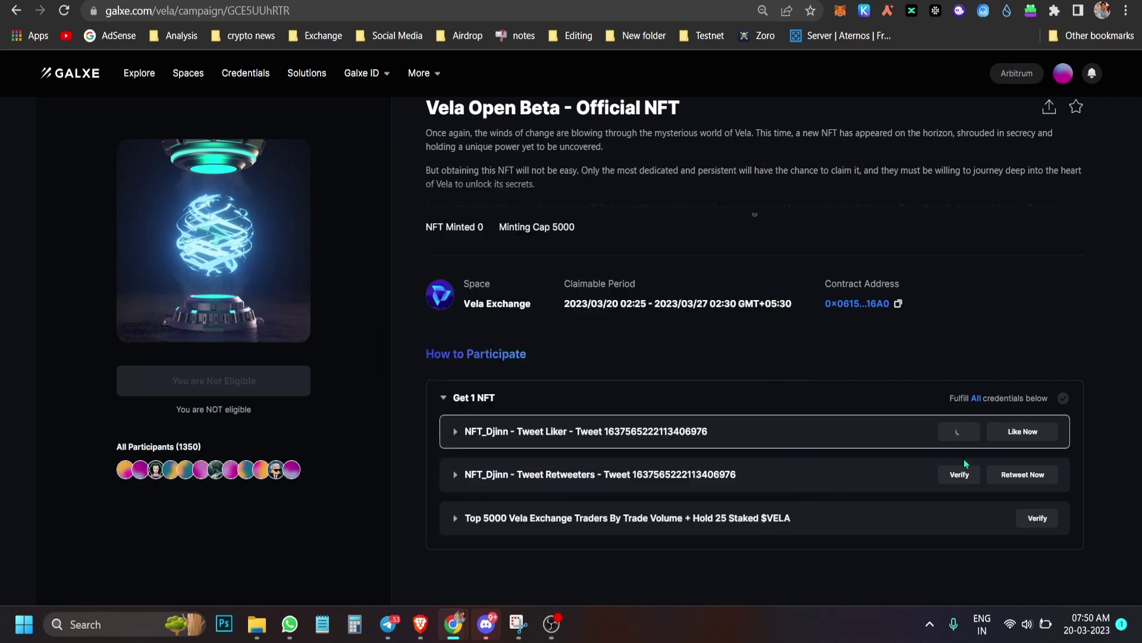
- Verify the Tweet Retweeters credential and try to verify the Top 5000 Vela Exchange Traders credential
left_click(961, 476)
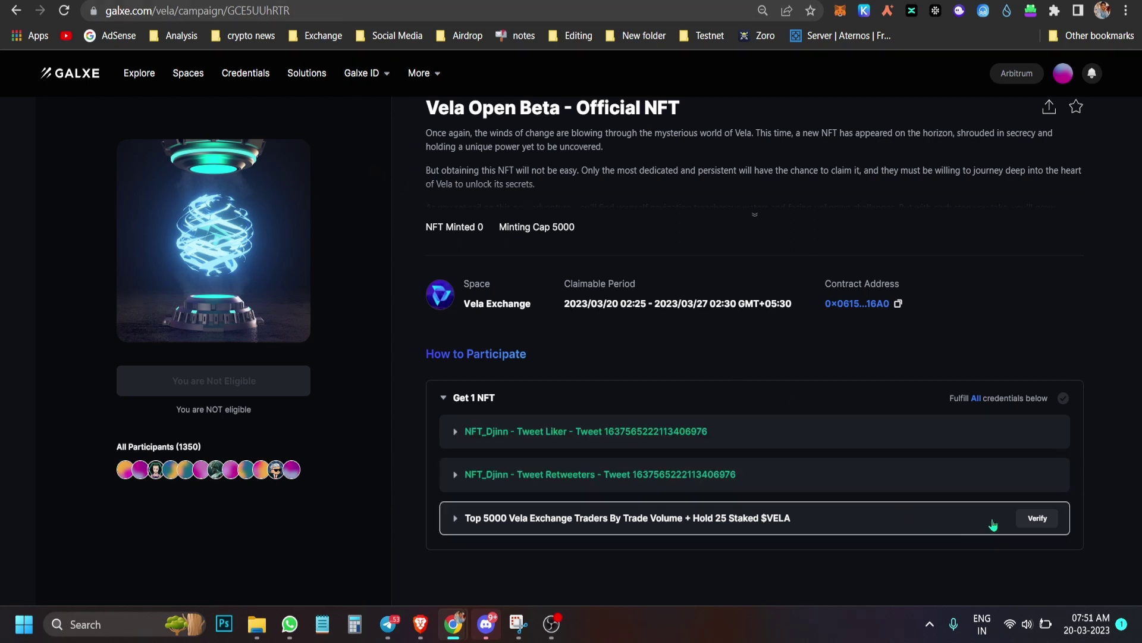
left_click(1037, 517)
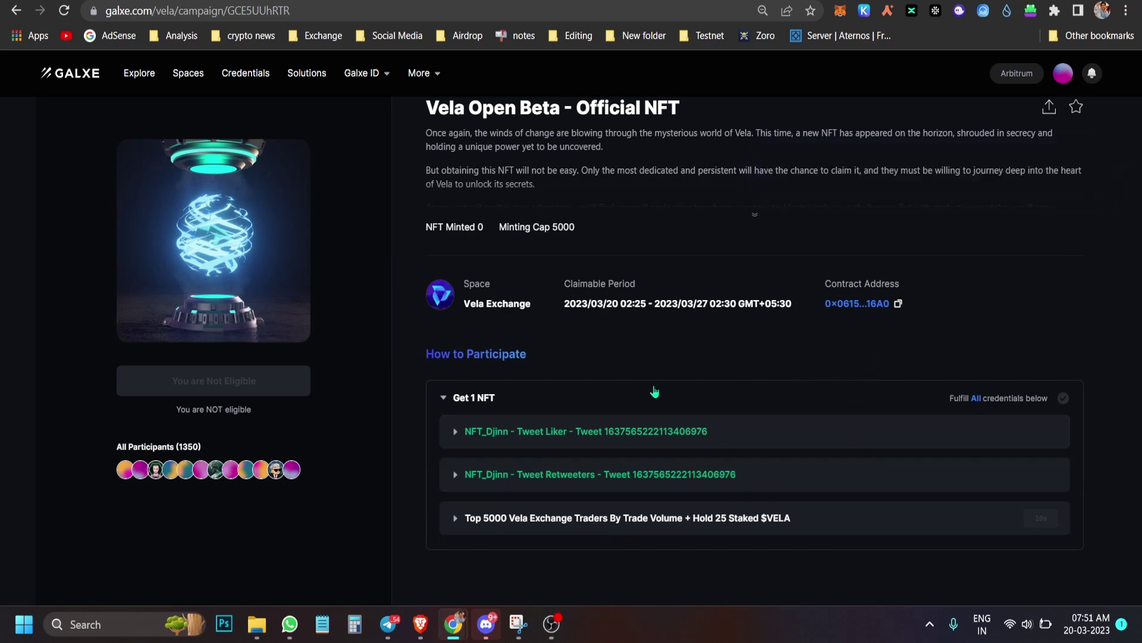
scroll(654, 393, "down", 1)
left_click(952, 458)
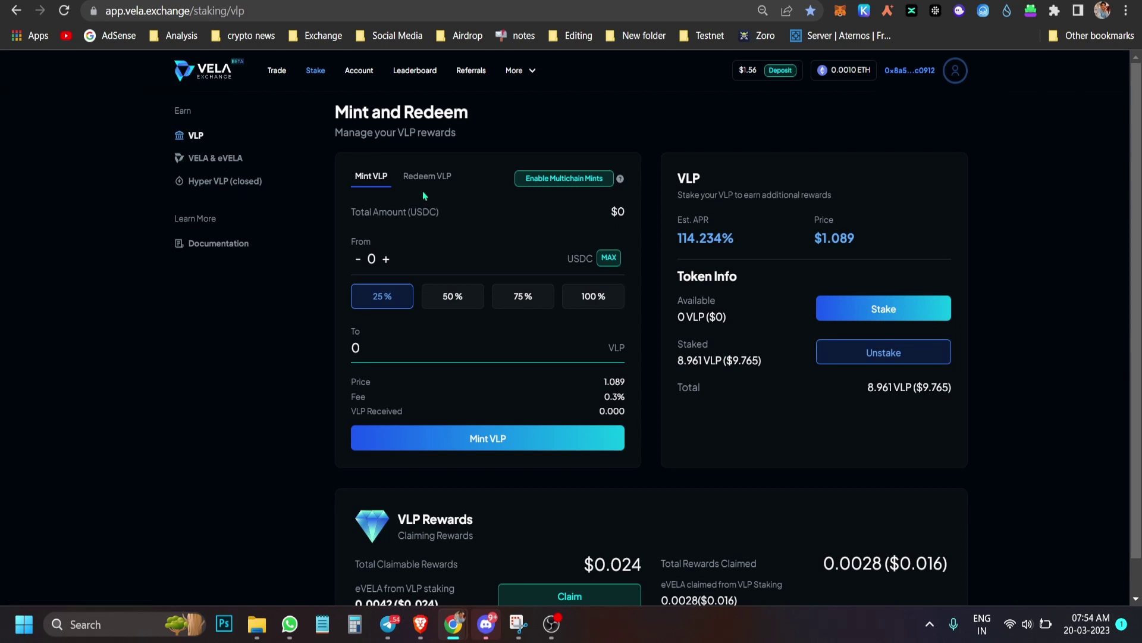
- On Vela Exchange's VELA & eVELA page, set the maximum 25.44 VELA for staking and approve the token access in MetaMask
left_click(216, 162)
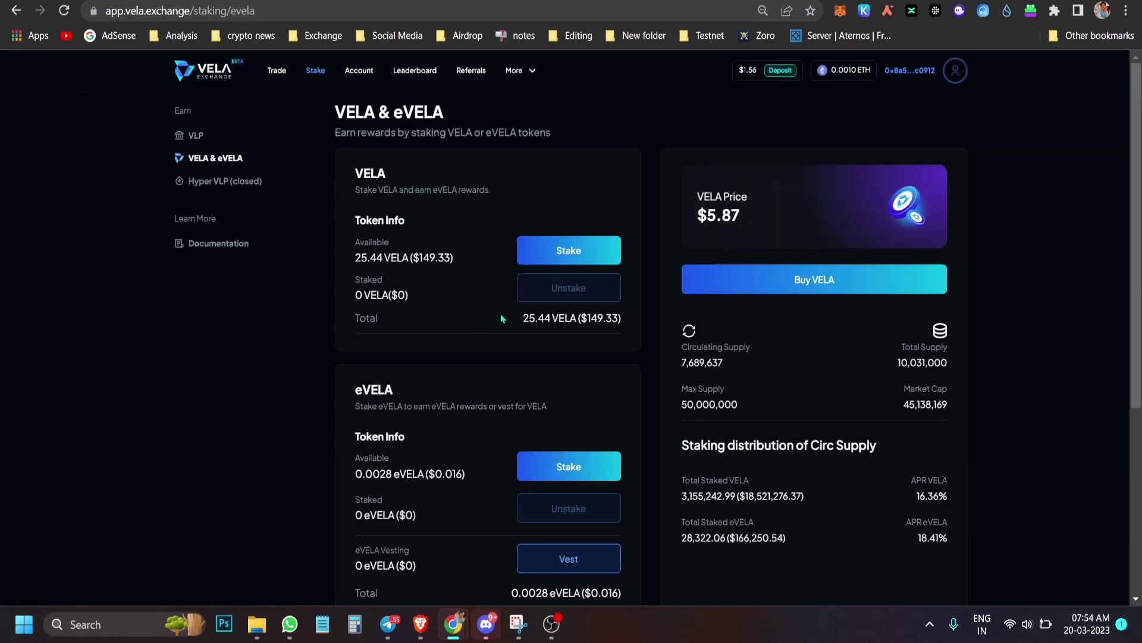
left_click(554, 255)
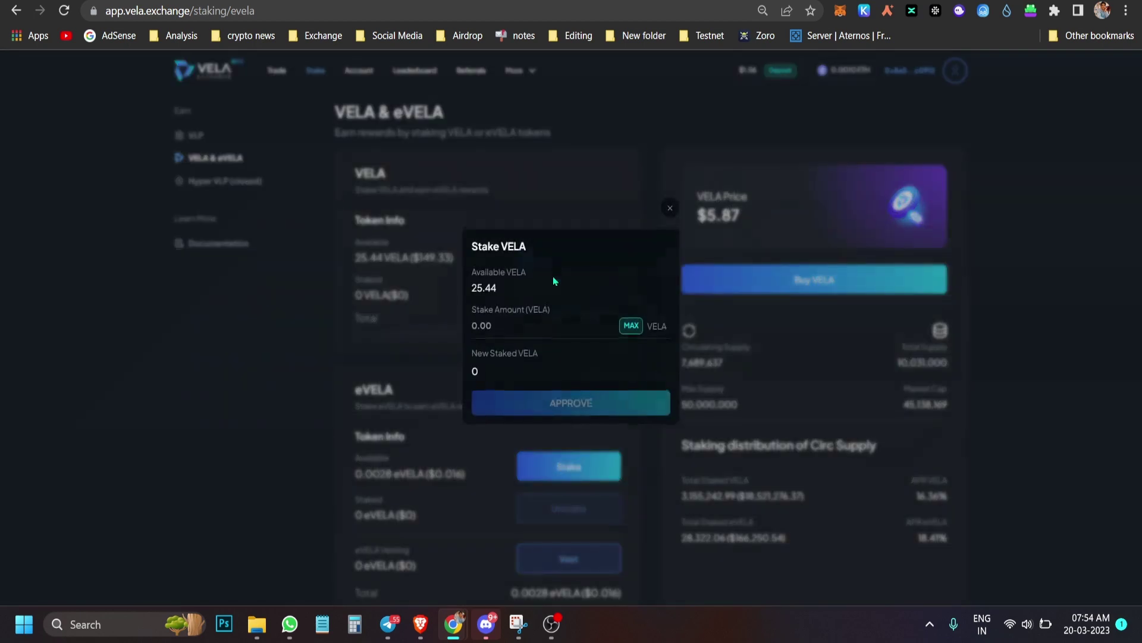
left_click(631, 326)
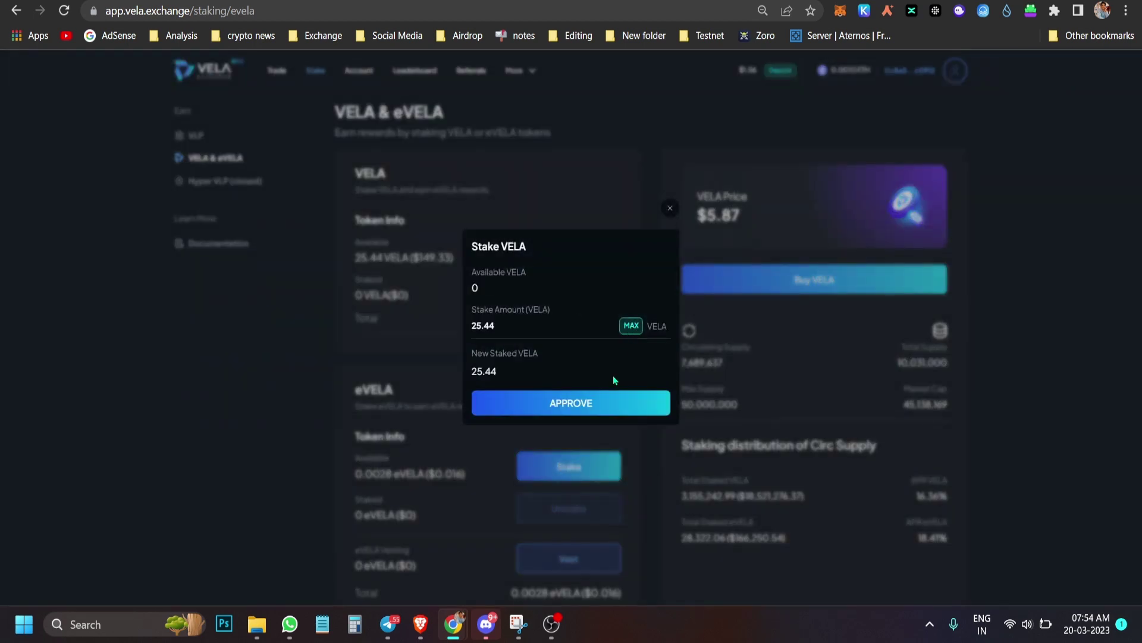
left_click(612, 407)
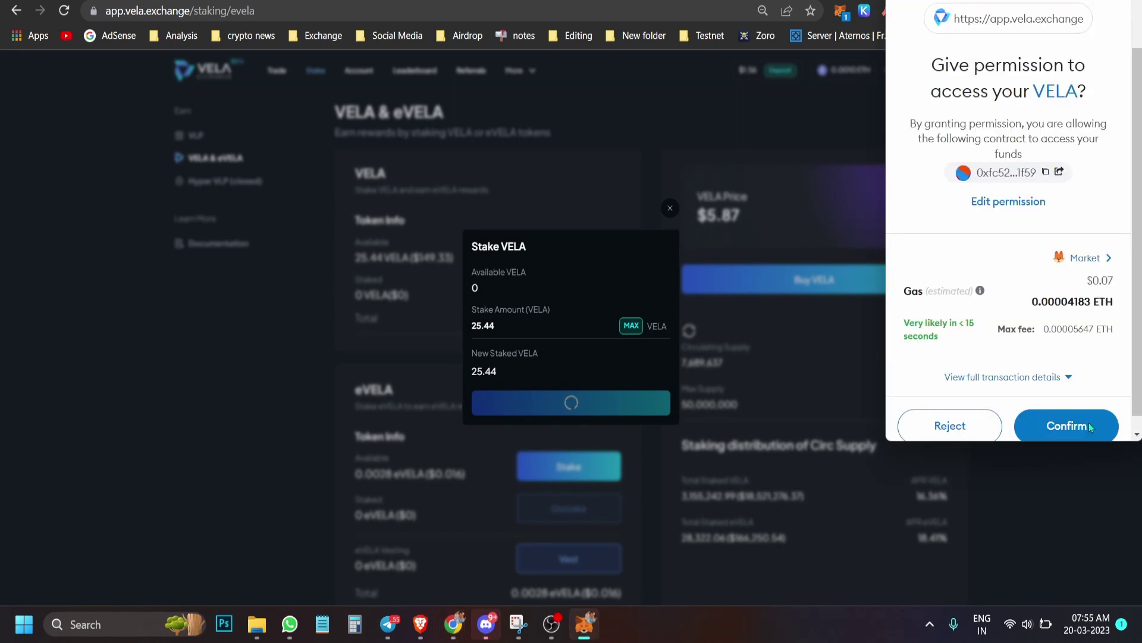
left_click(1086, 427)
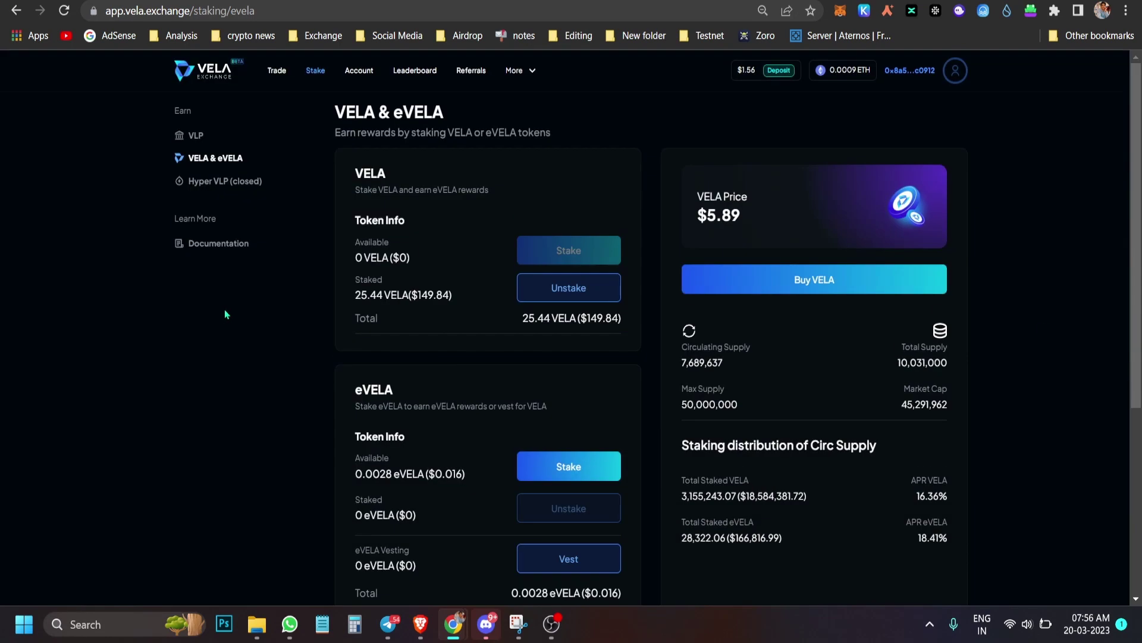
- Return to the Galxe campaign and verify the "Top 5000 Vela Exchange Traders By Trade Volume + Hold 25 Staked $VELA" credential
key("ctrl+Tab")
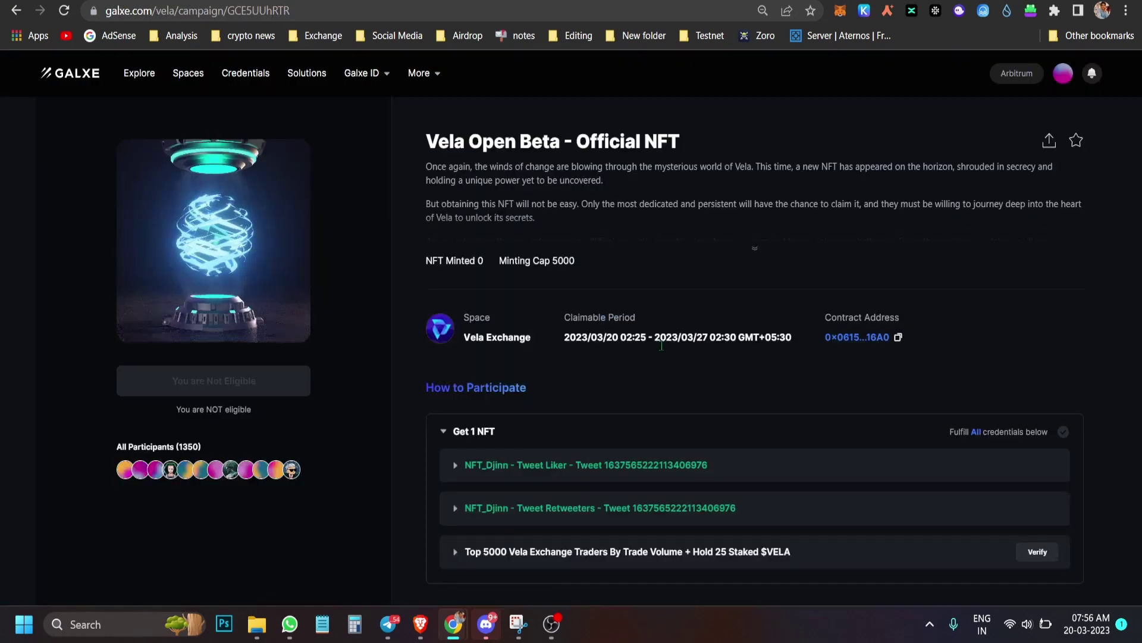
left_click(1037, 551)
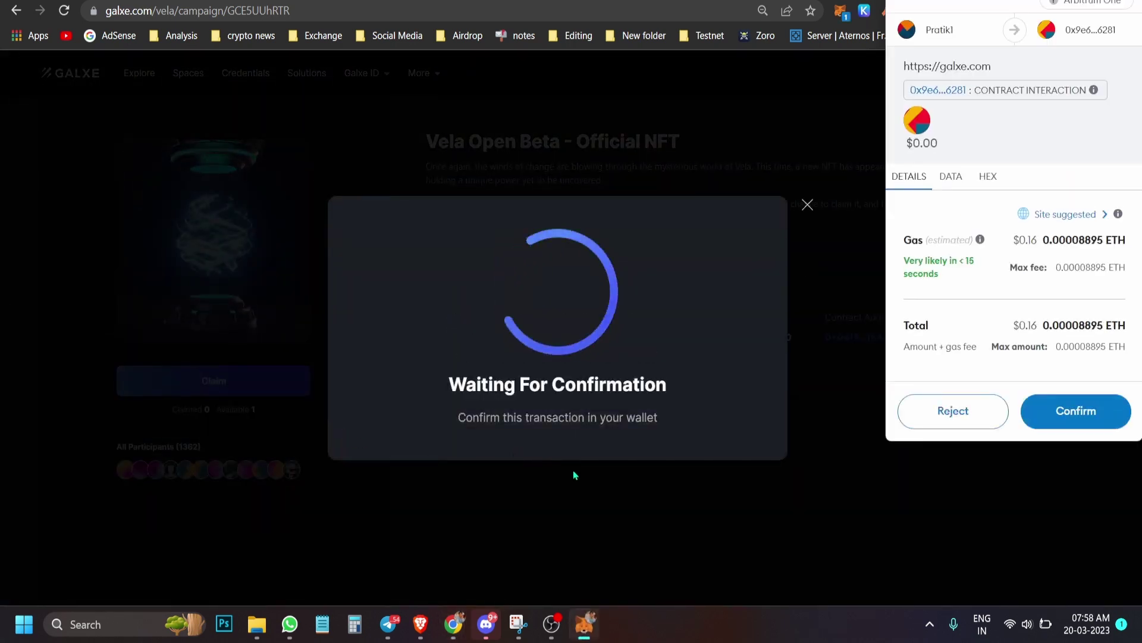
- Confirm the NFT claim transaction in MetaMask, check the VELA staking page, and close Galxe's transaction submission dialog
left_click(1078, 410)
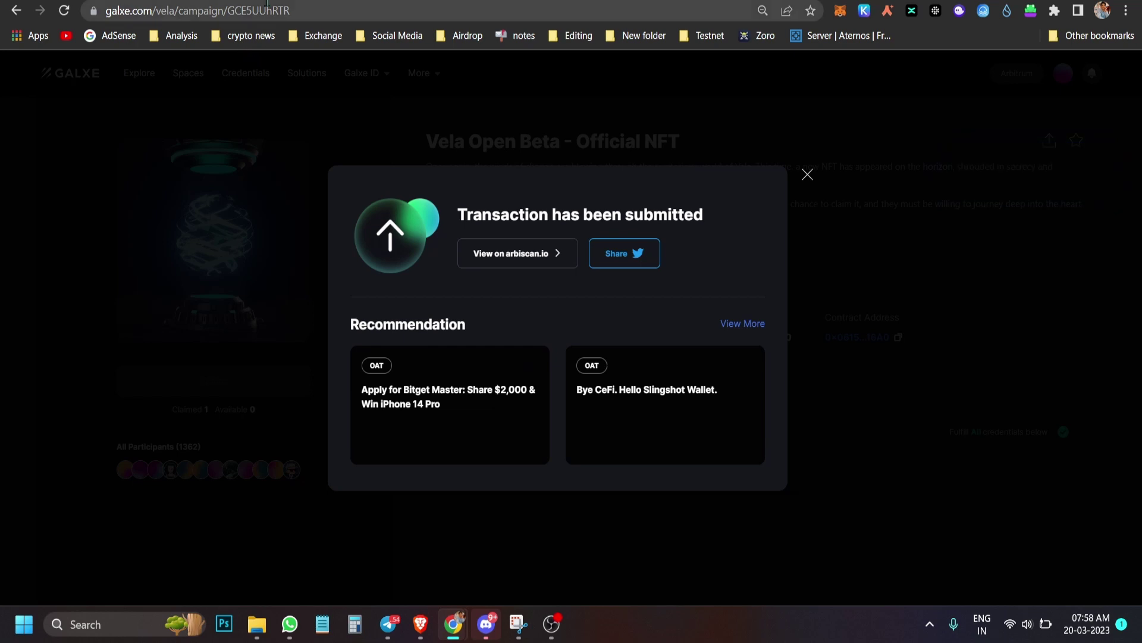
left_click(281, 0)
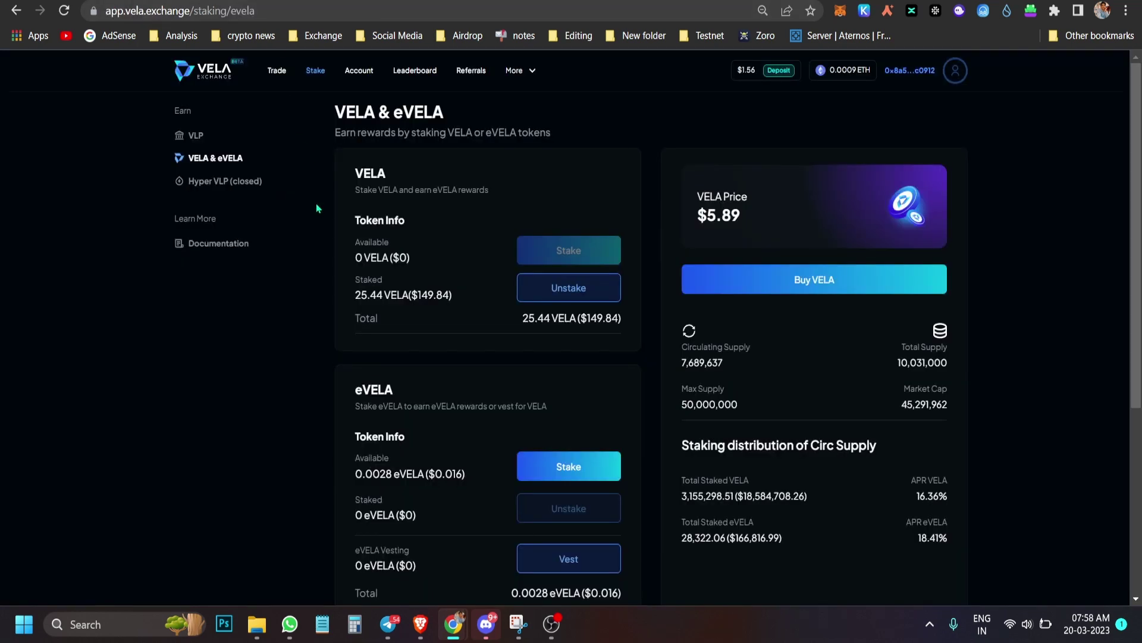
left_click(149, 0)
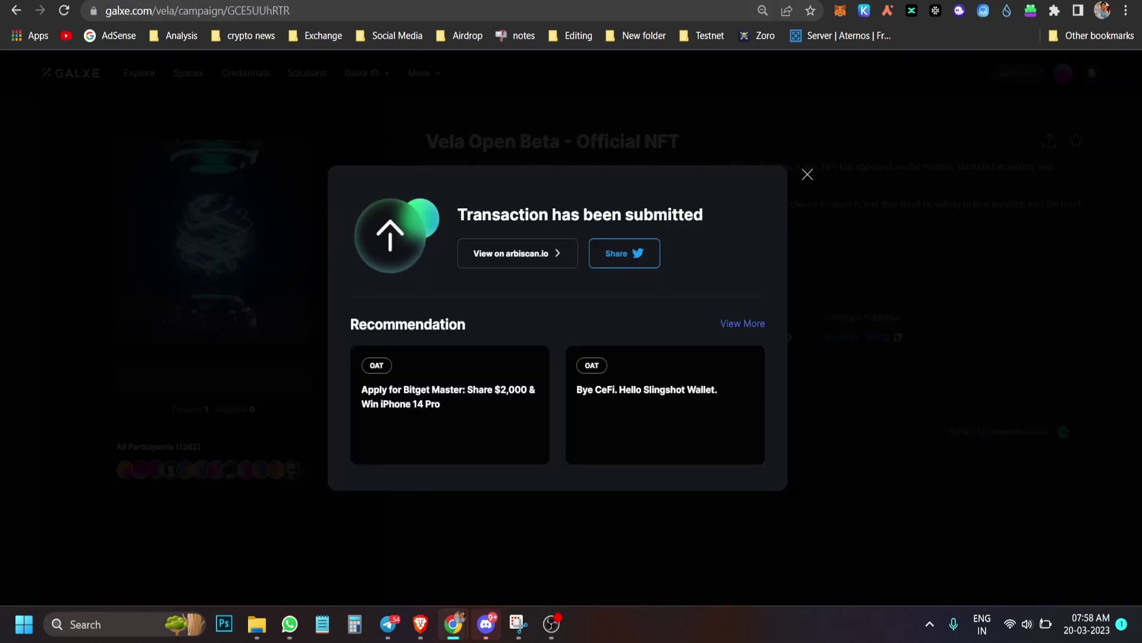
left_click(808, 174)
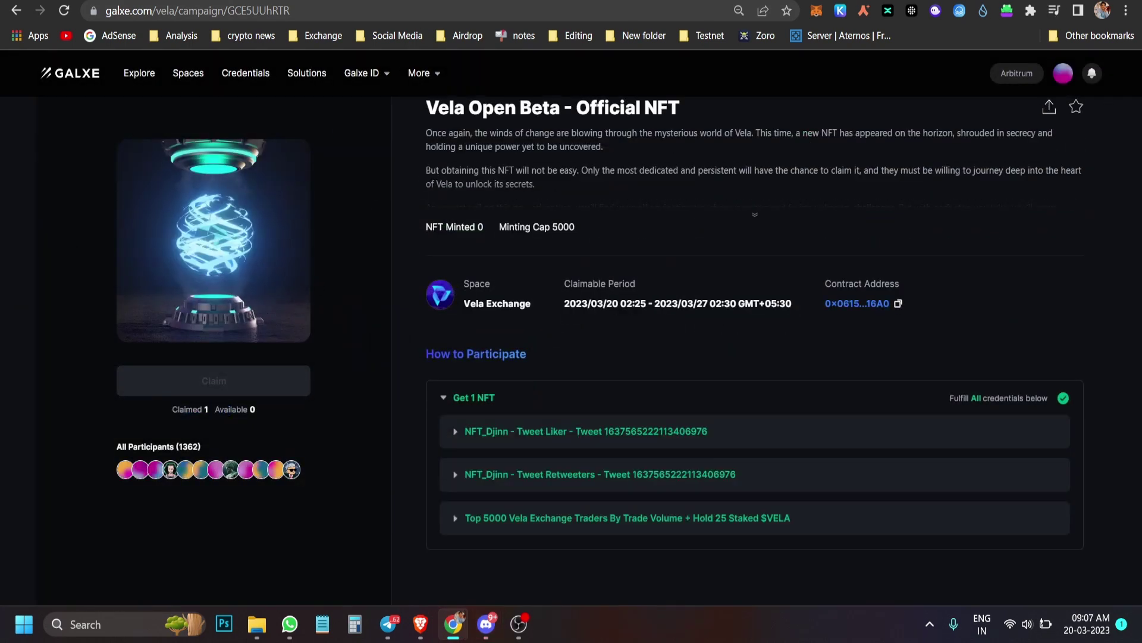
- Switch to OpenSea and examine the Vela - Beta Participation NFT collection's statistics and its cheapest listings
left_click(319, 0)
scroll(399, 236, "down", 1)
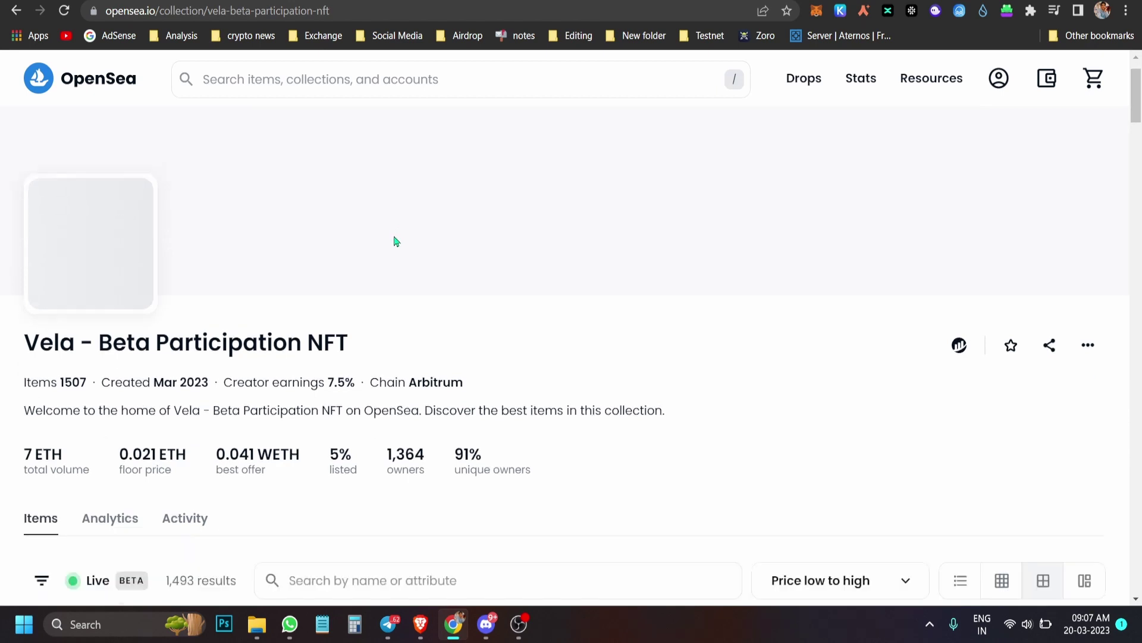
scroll(570, 419, "down", 5)
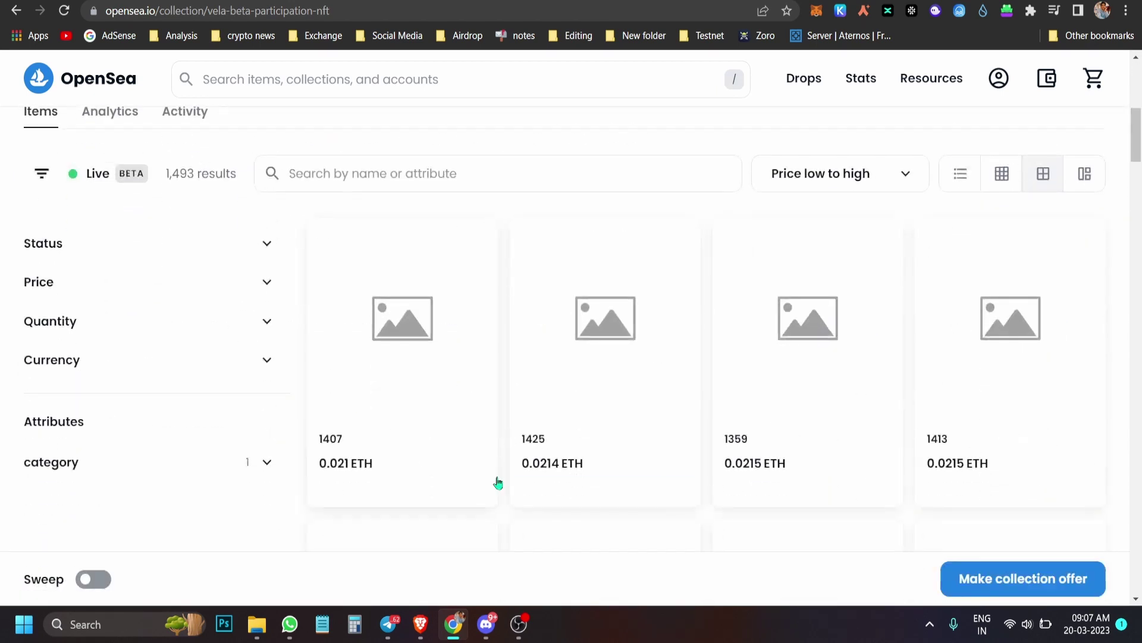
scroll(497, 480, "down", 1)
scroll(502, 454, "up", 2)
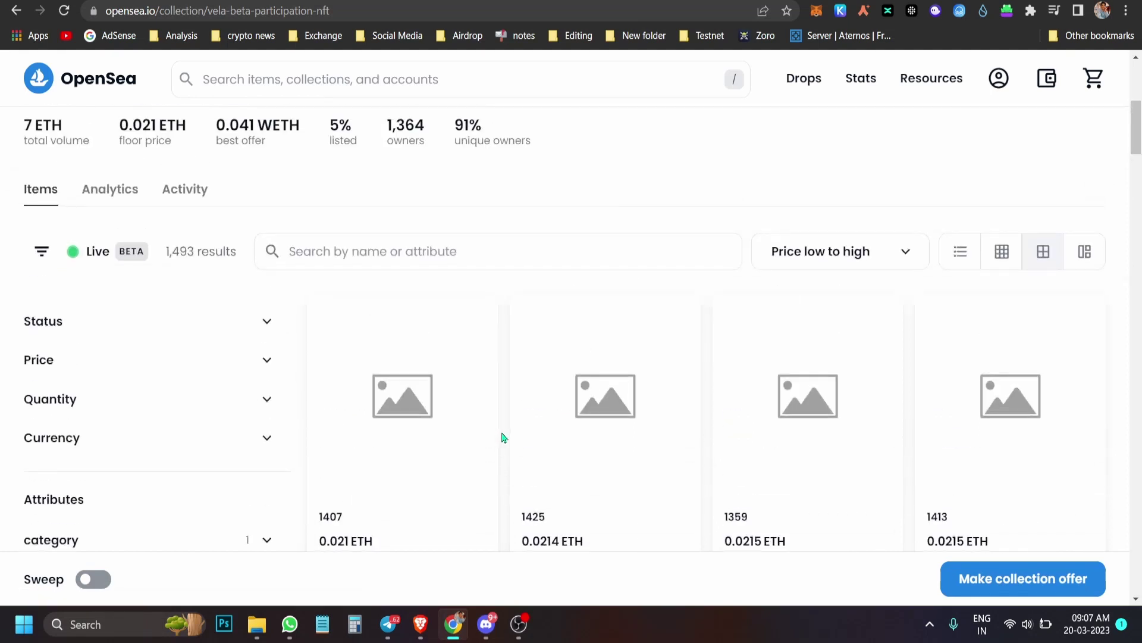
scroll(503, 438, "down", 4)
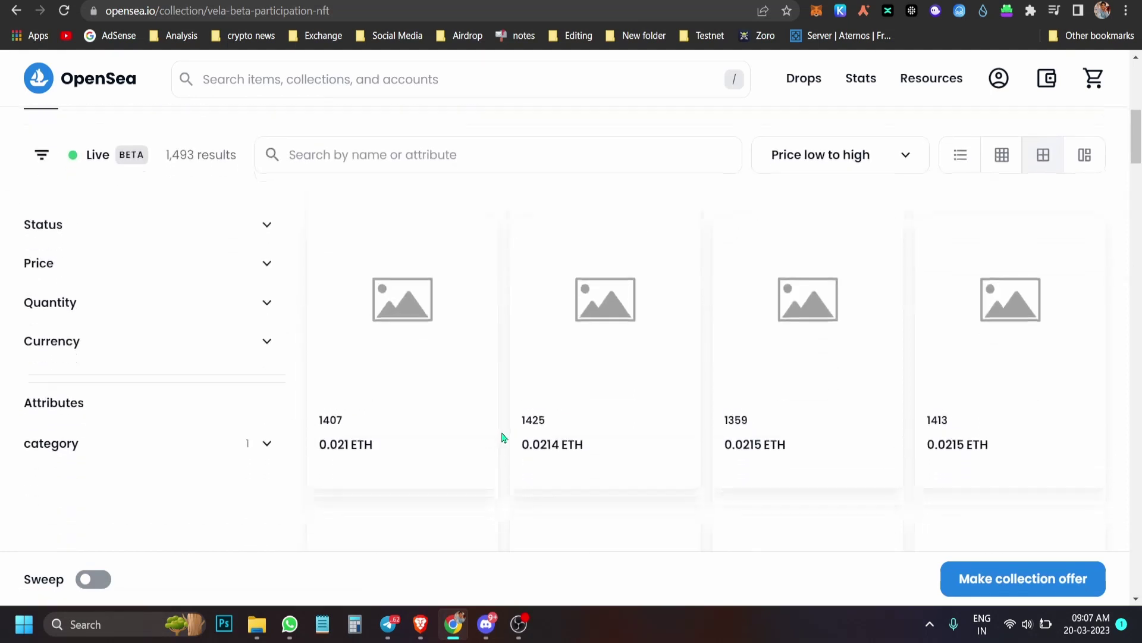
scroll(503, 438, "down", 10)
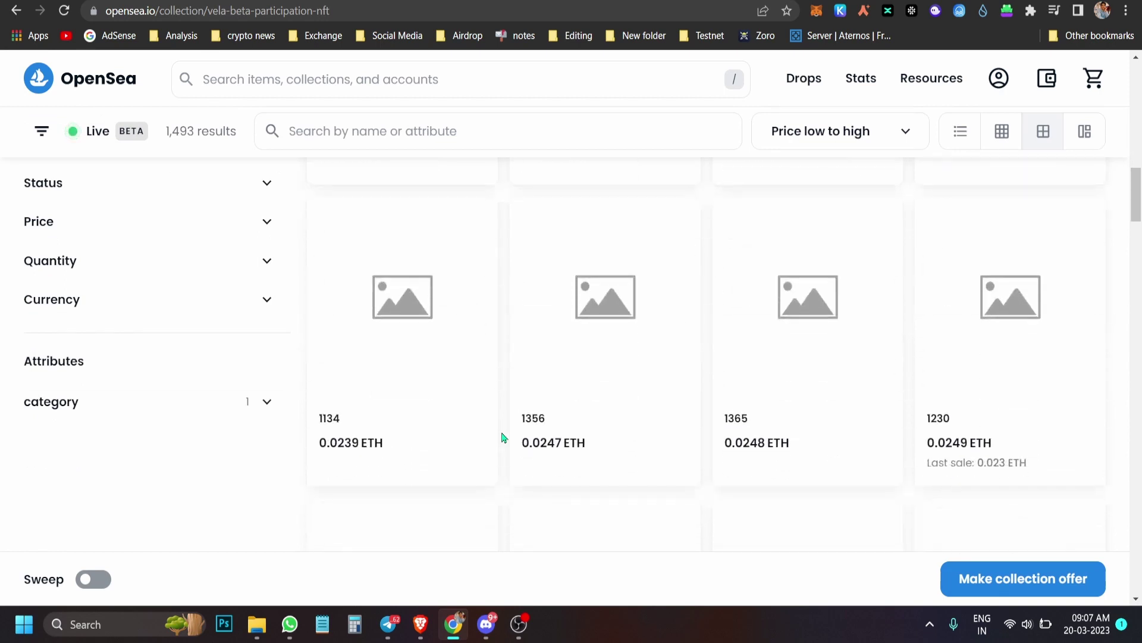
scroll(504, 439, "down", 4)
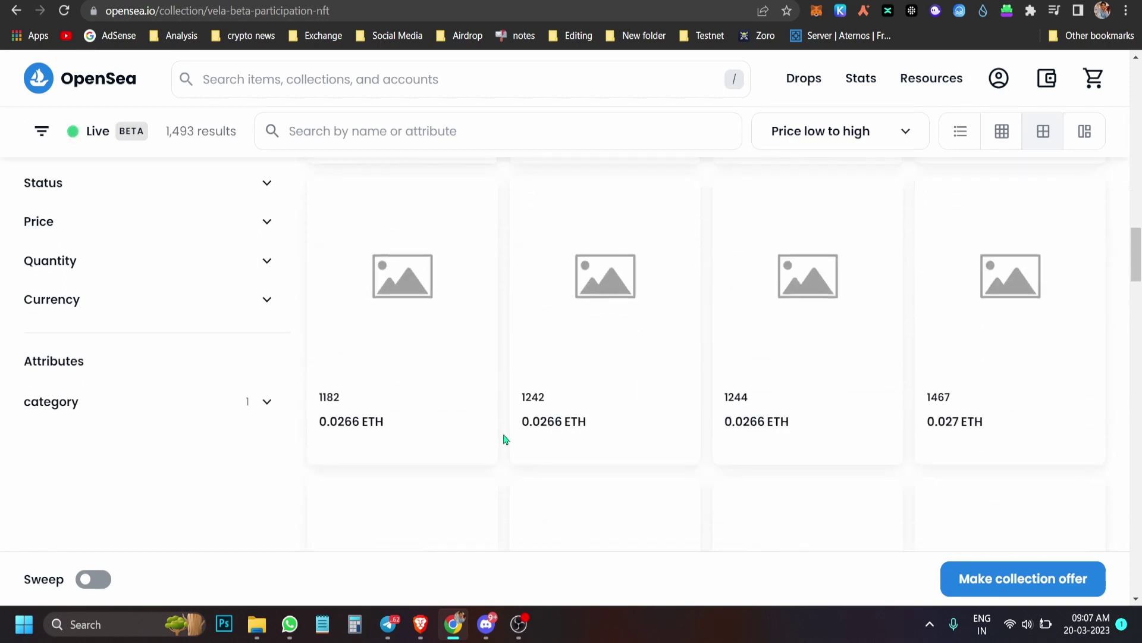
scroll(504, 439, "down", 4)
scroll(506, 440, "up", 16)
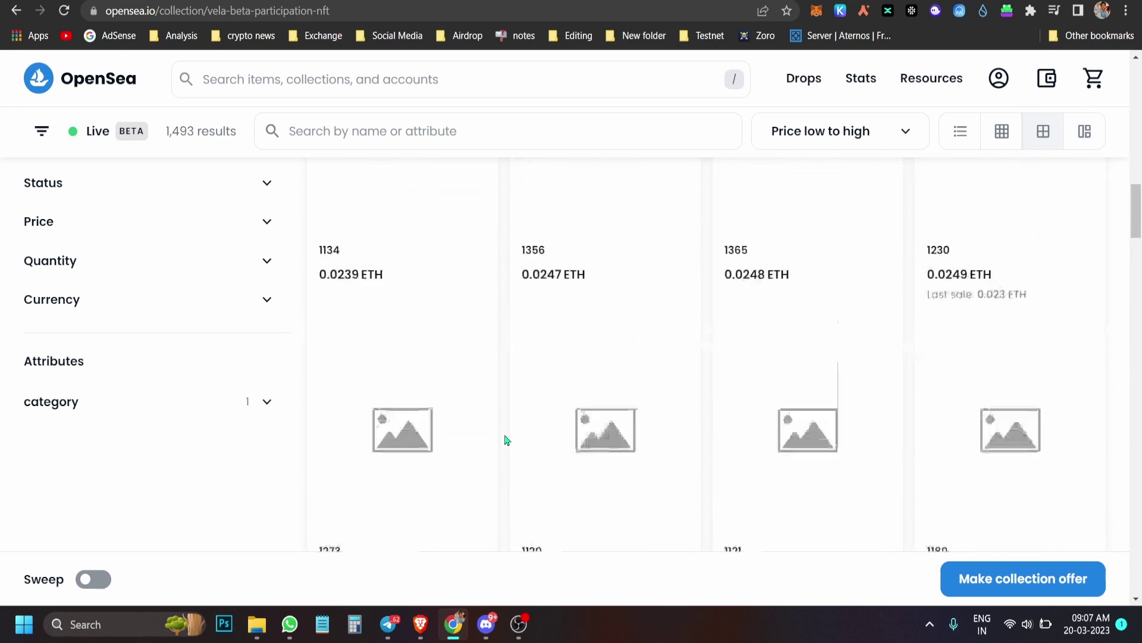
scroll(504, 440, "up", 15)
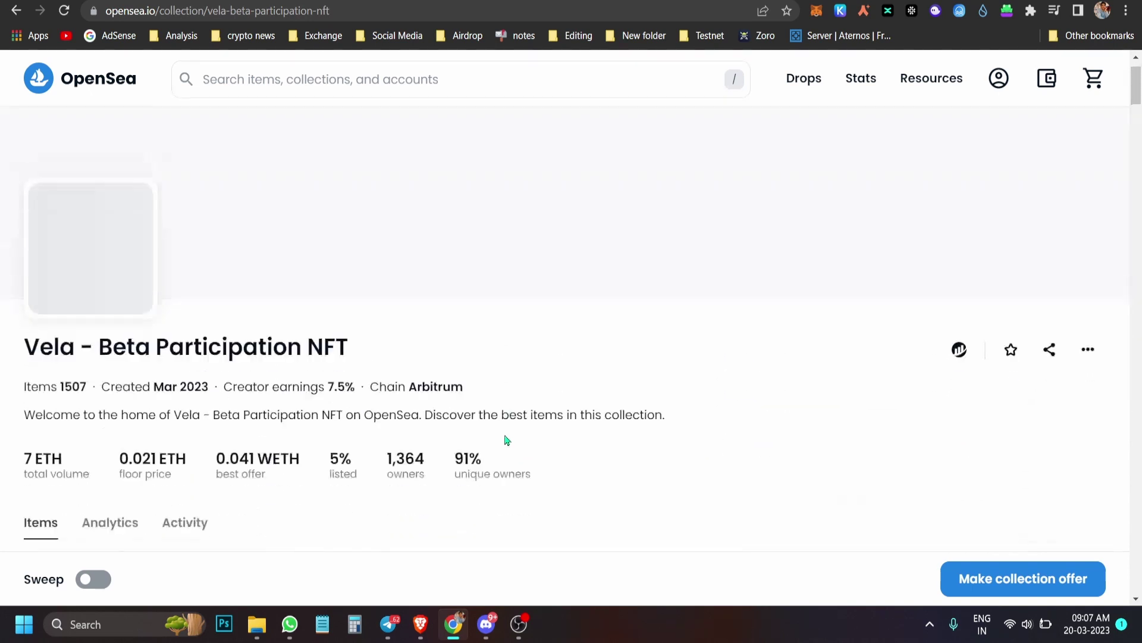
scroll(506, 439, "down", 3)
- Reload the Vela - Beta Participation NFT collection page and compare item artwork and prices across the low-to-high listings
left_click(64, 10)
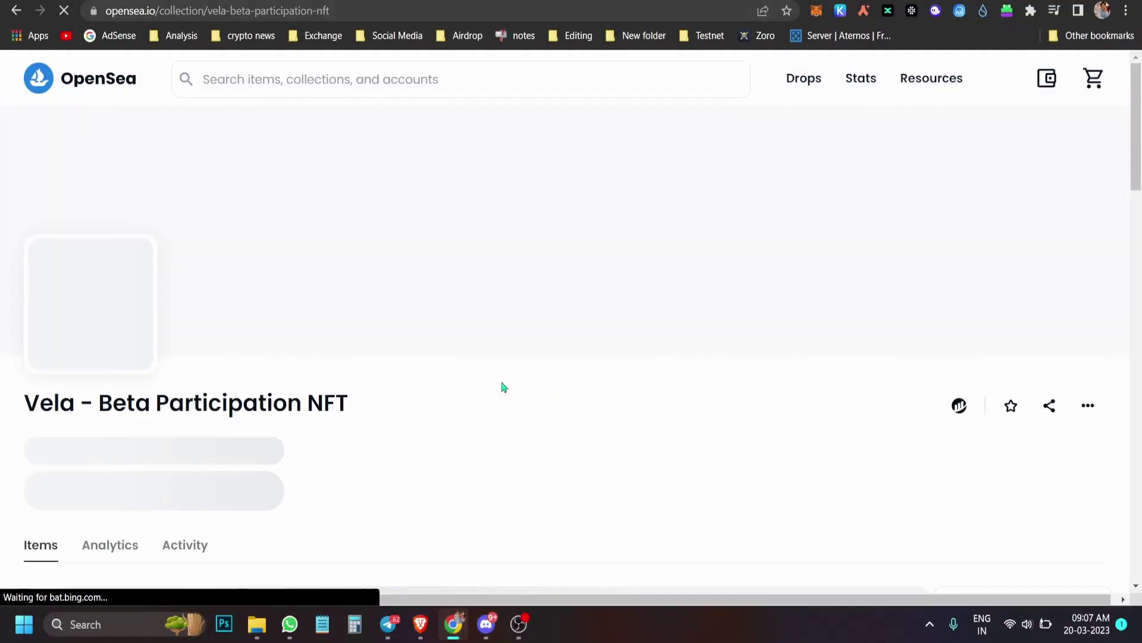
scroll(503, 387, "down", 4)
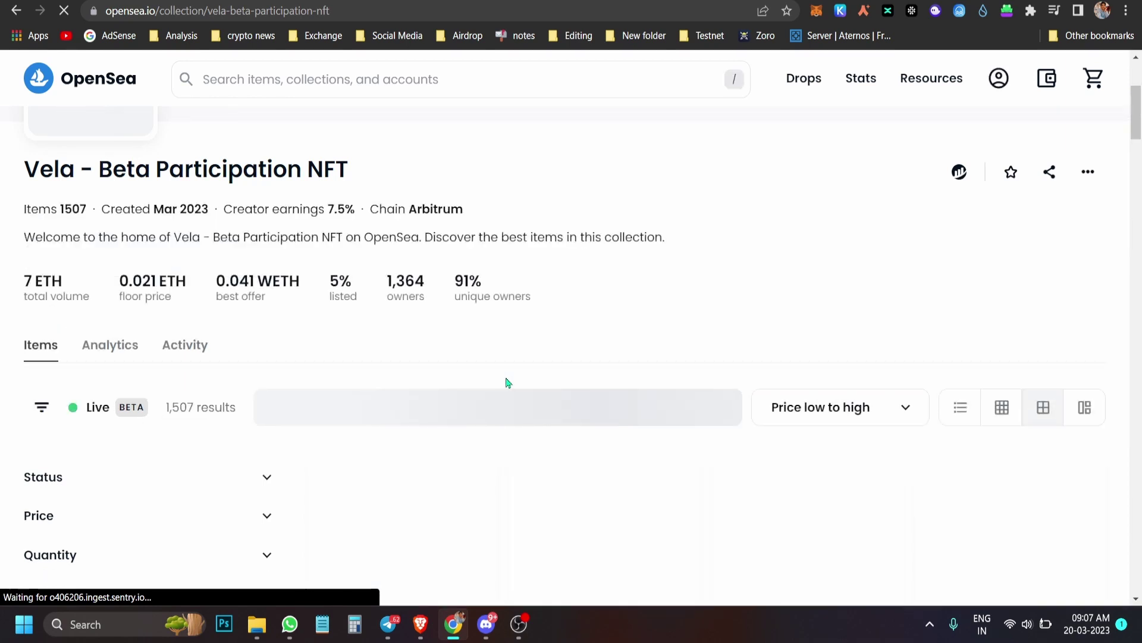
scroll(511, 380, "down", 3)
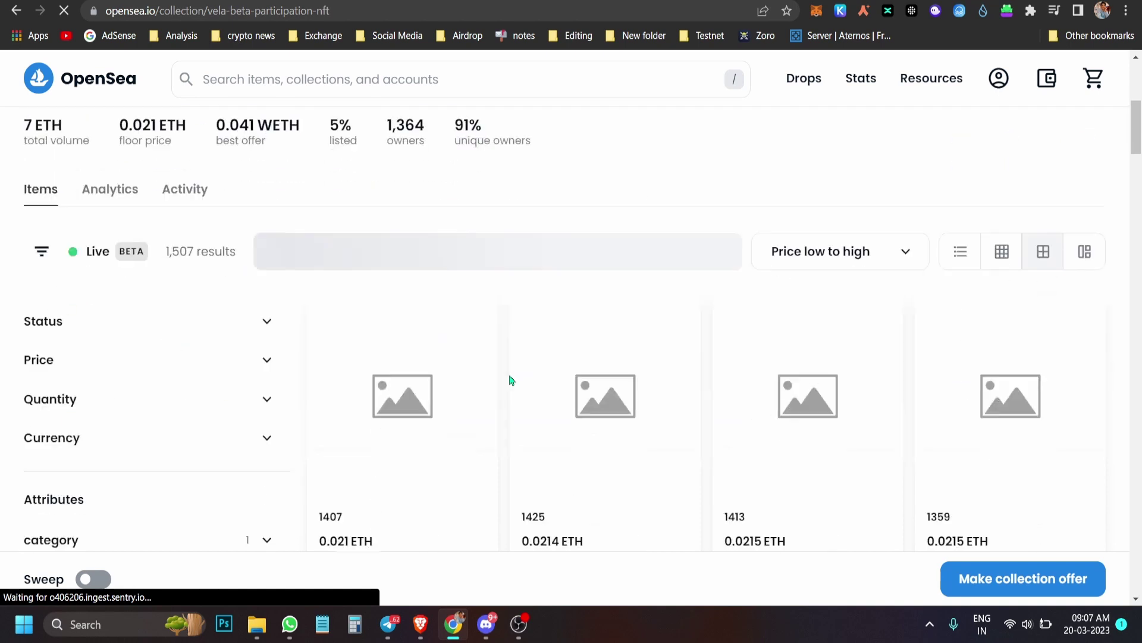
scroll(510, 387, "down", 3)
scroll(502, 410, "down", 10)
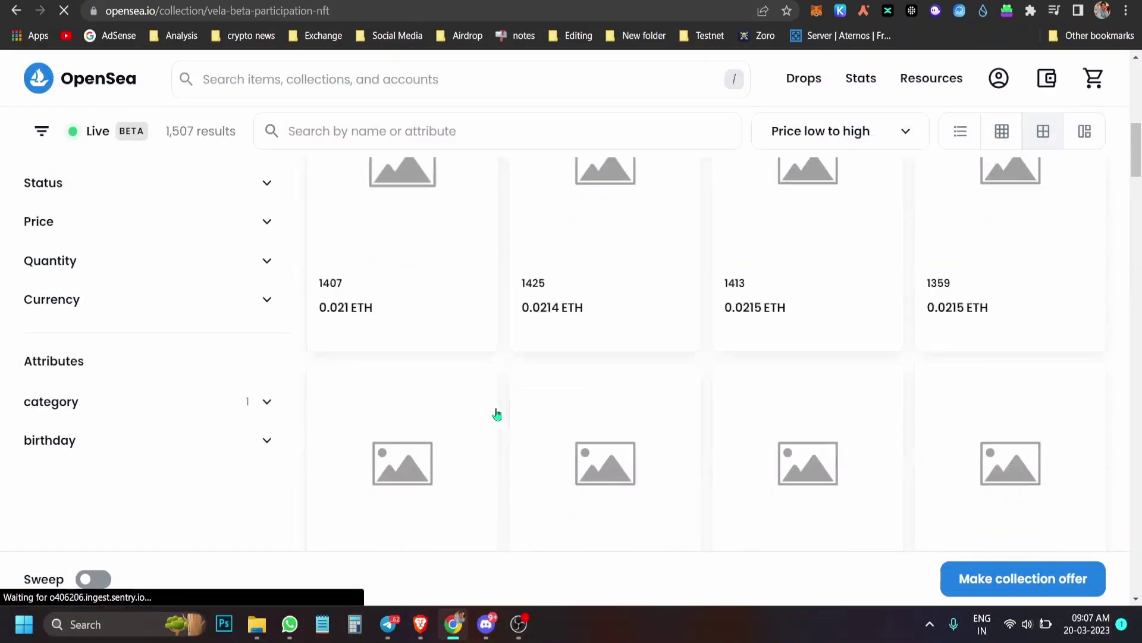
scroll(497, 415, "down", 4)
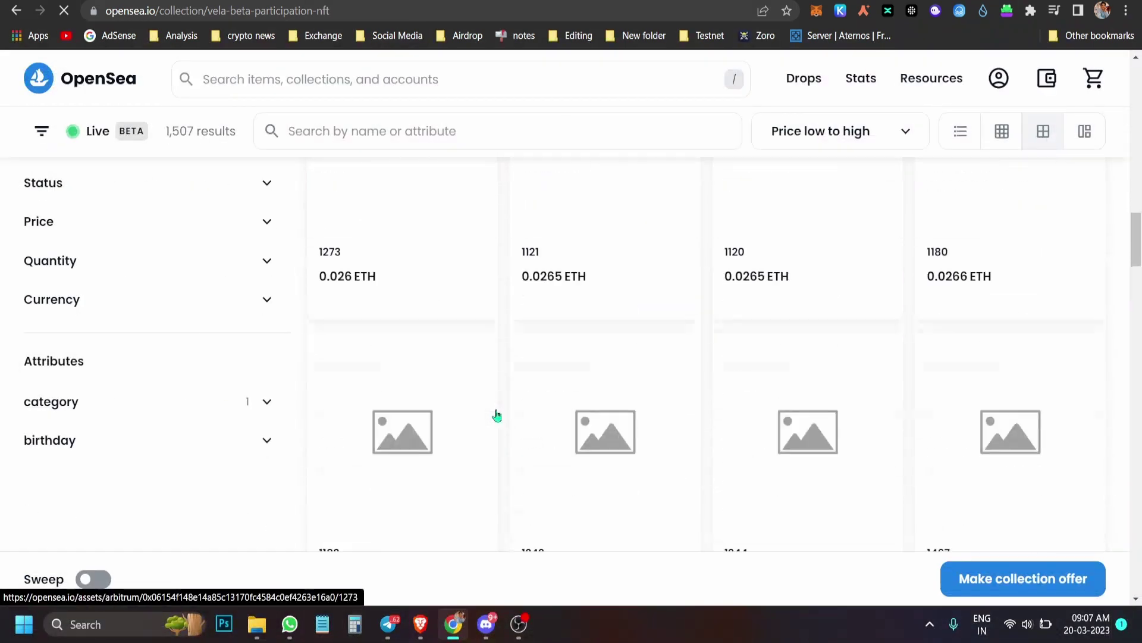
scroll(497, 415, "down", 6)
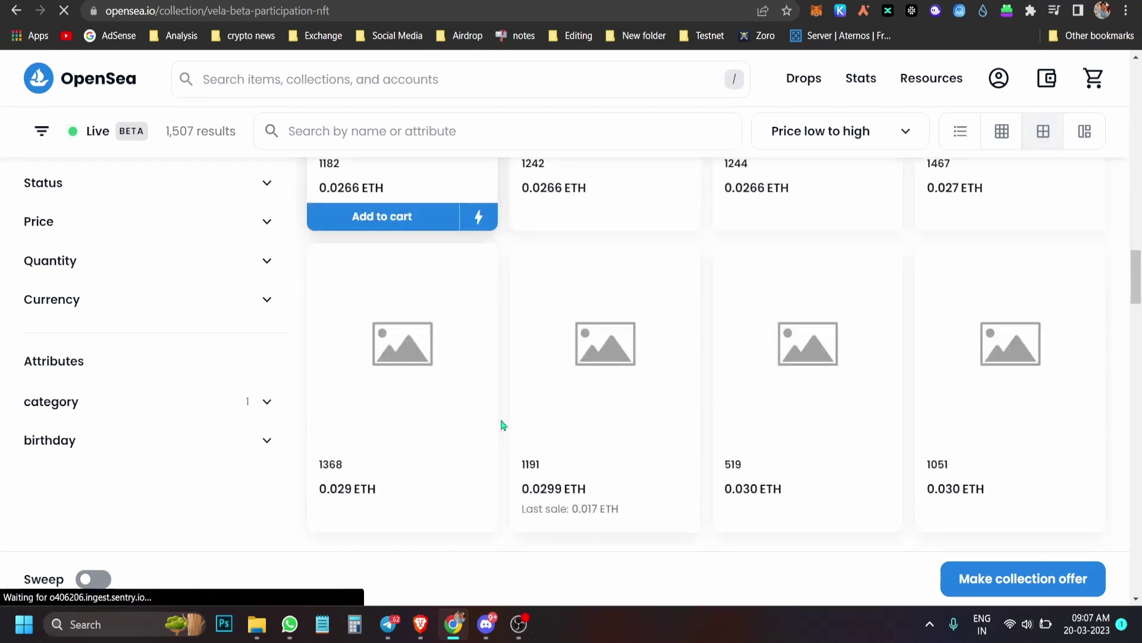
scroll(497, 416, "down", 5)
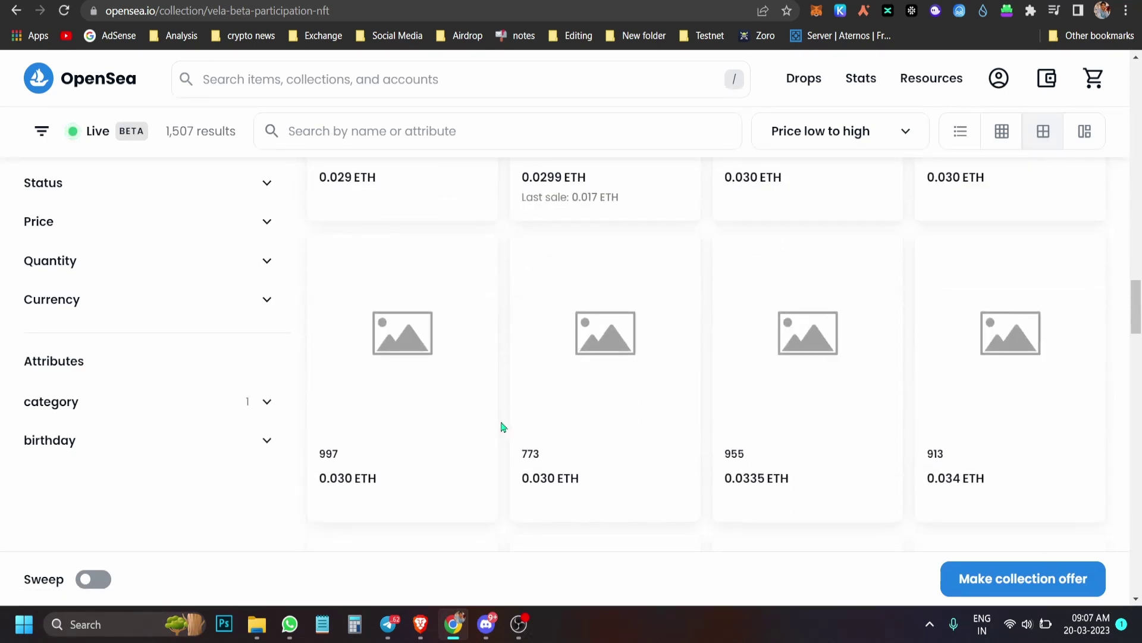
scroll(501, 426, "down", 8)
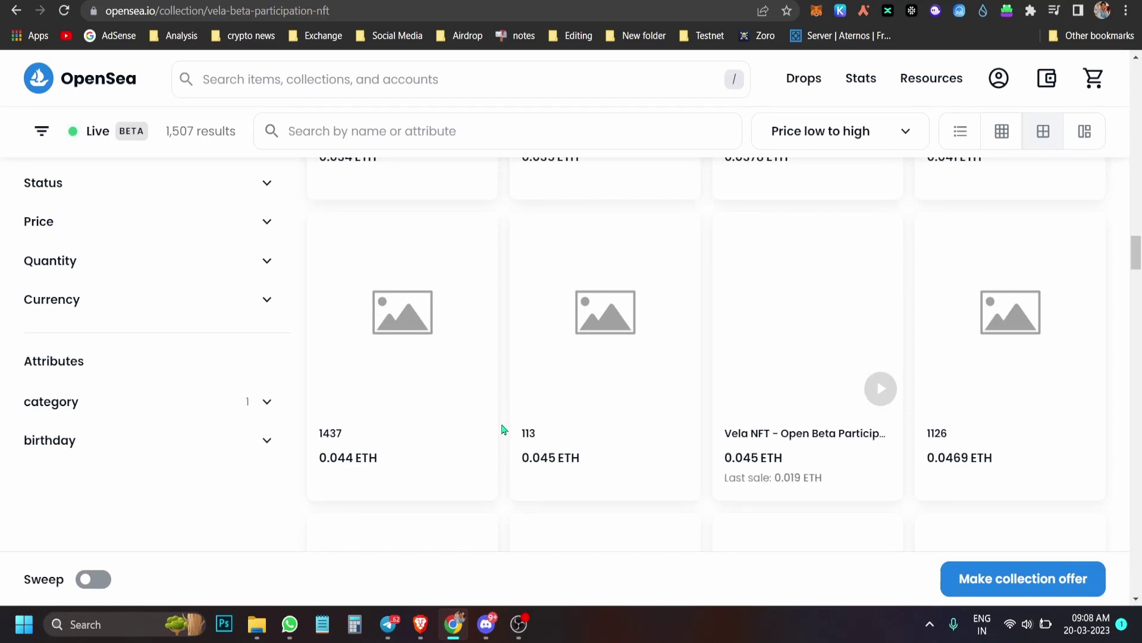
scroll(502, 427, "down", 3)
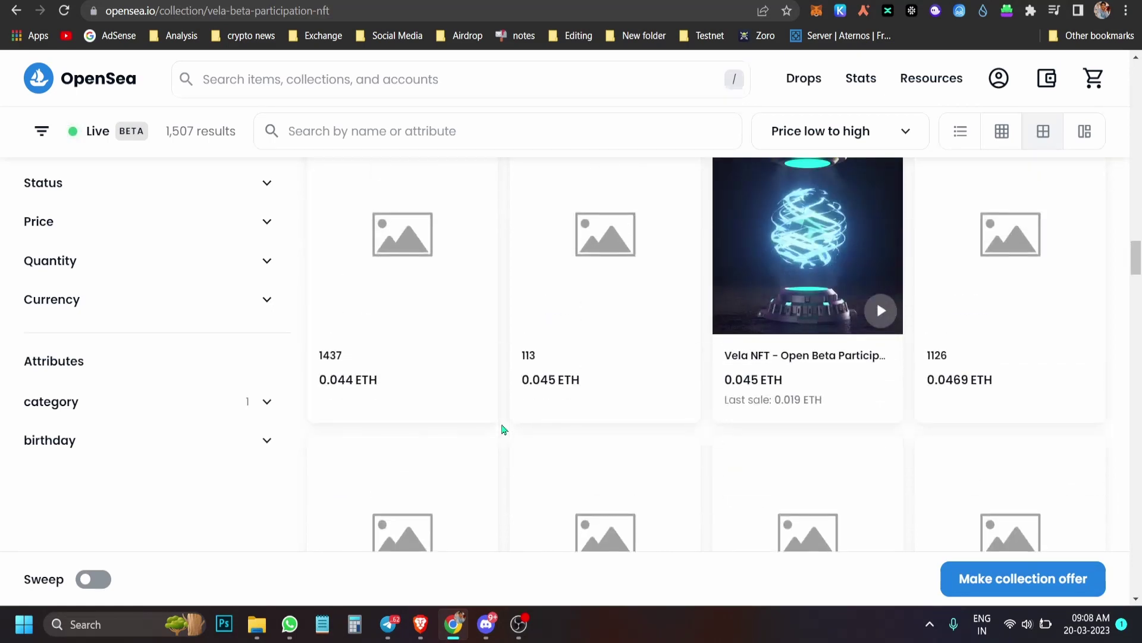
scroll(502, 428, "up", 5)
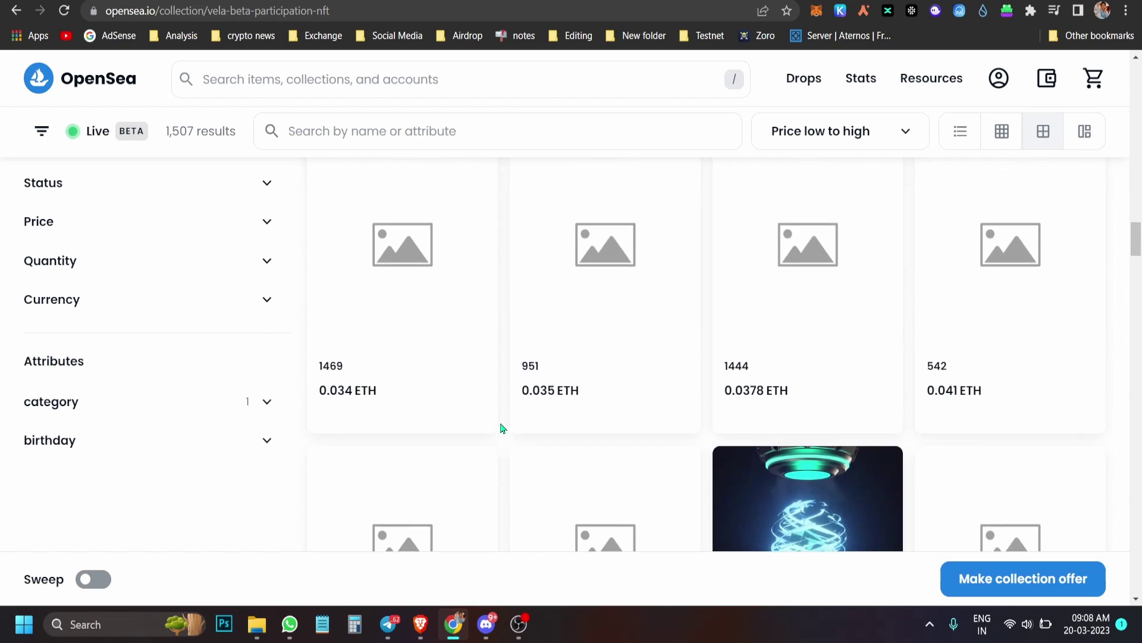
scroll(502, 427, "up", 5)
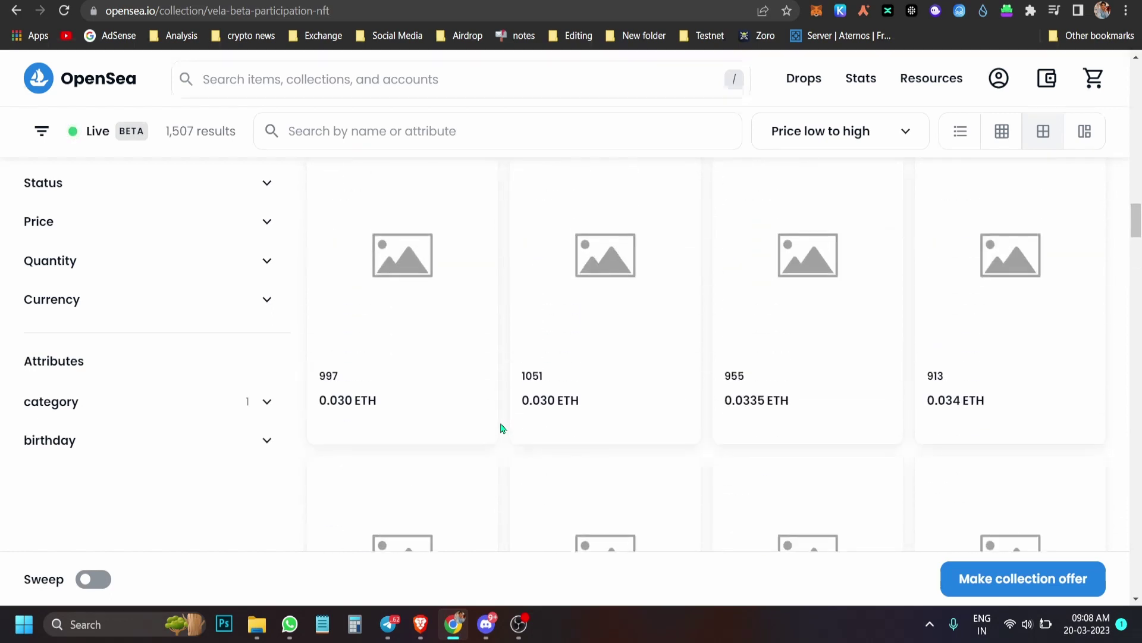
scroll(501, 428, "down", 15)
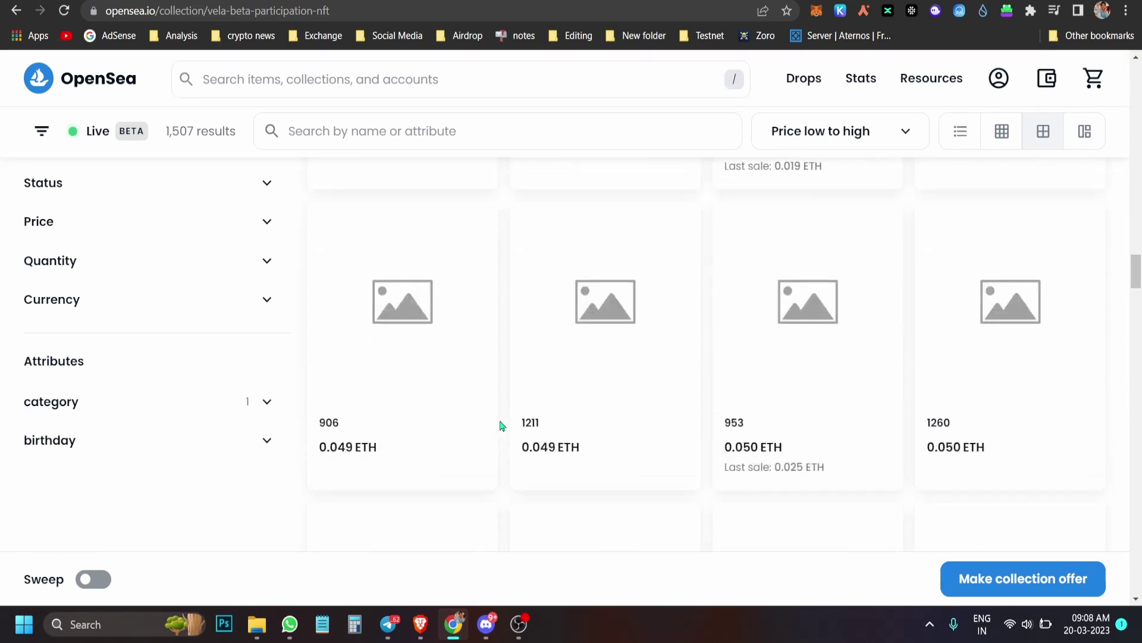
scroll(502, 426, "down", 9)
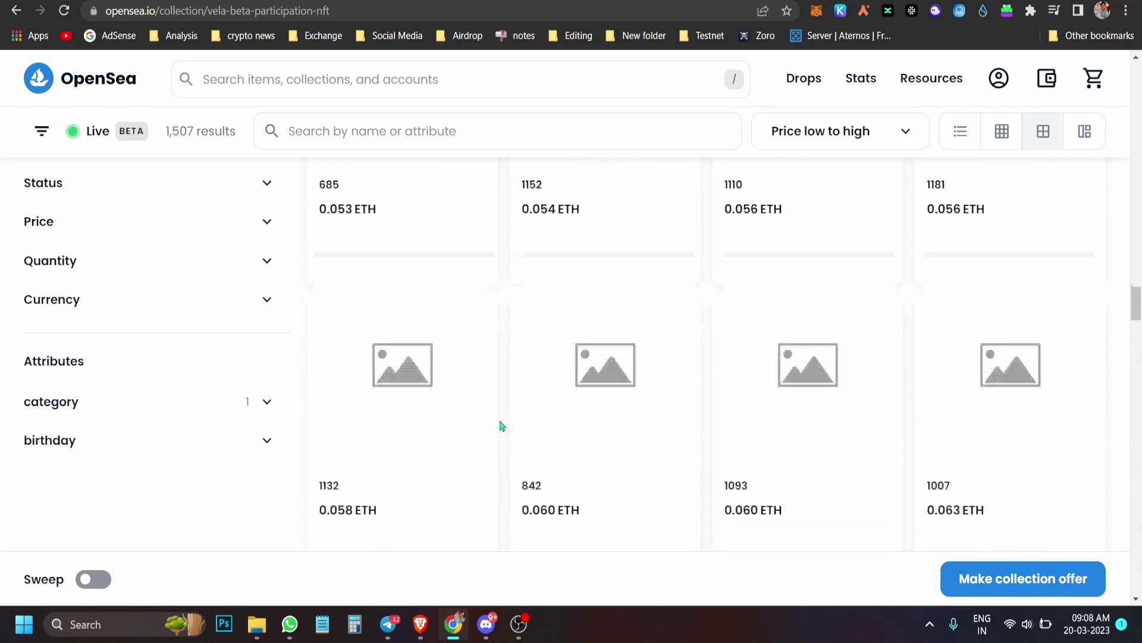
scroll(501, 426, "up", 20)
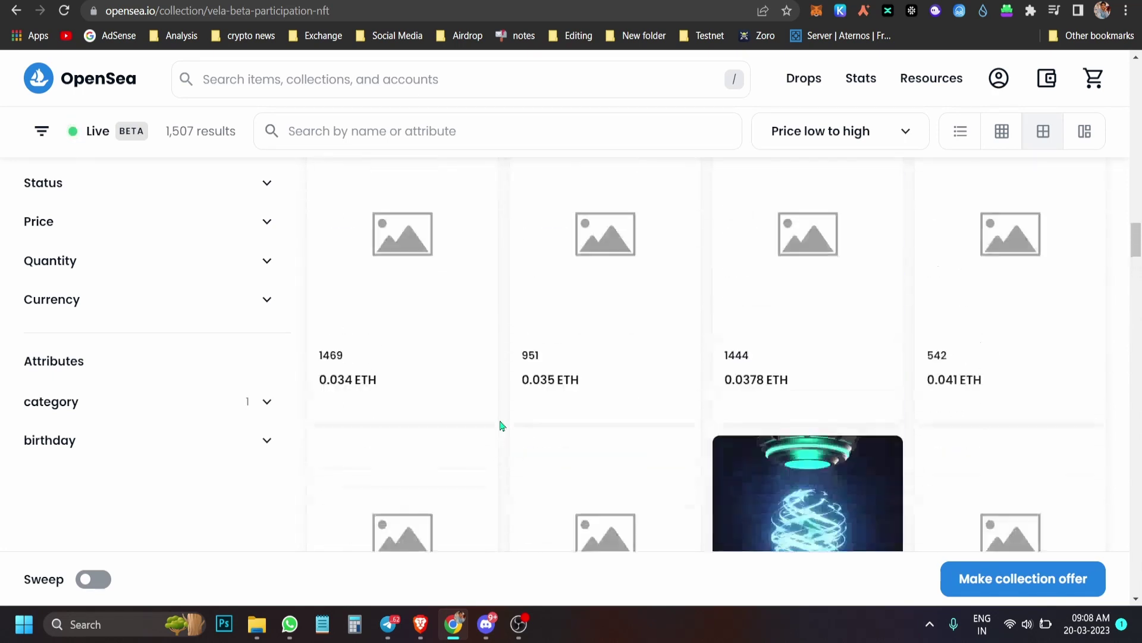
scroll(501, 426, "up", 20)
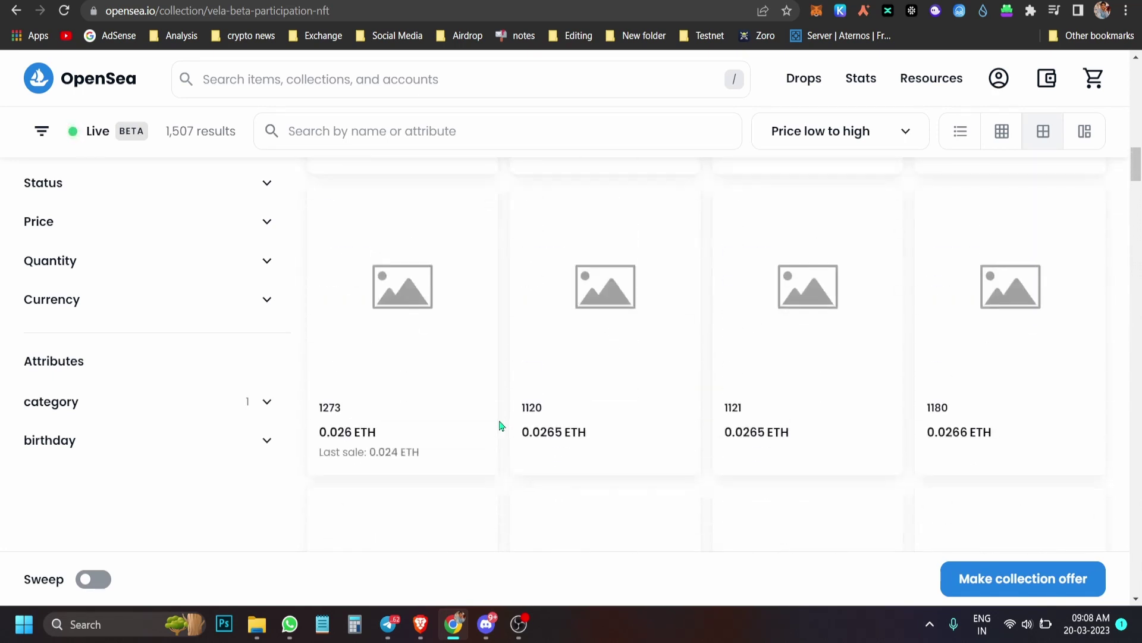
scroll(502, 426, "up", 10)
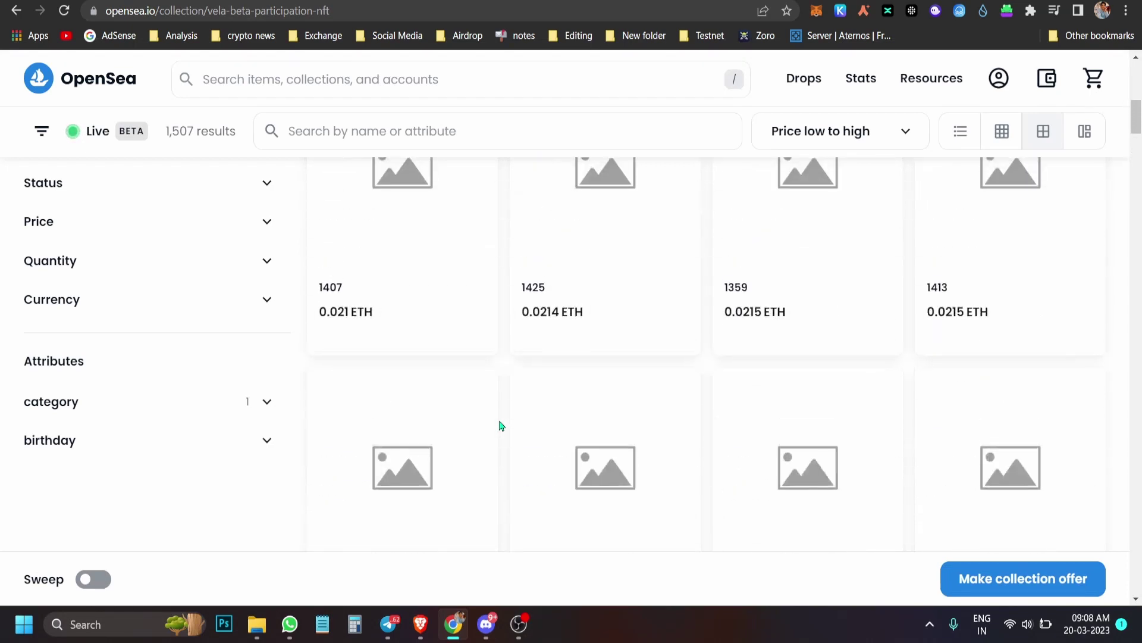
scroll(500, 420, "down", 1)
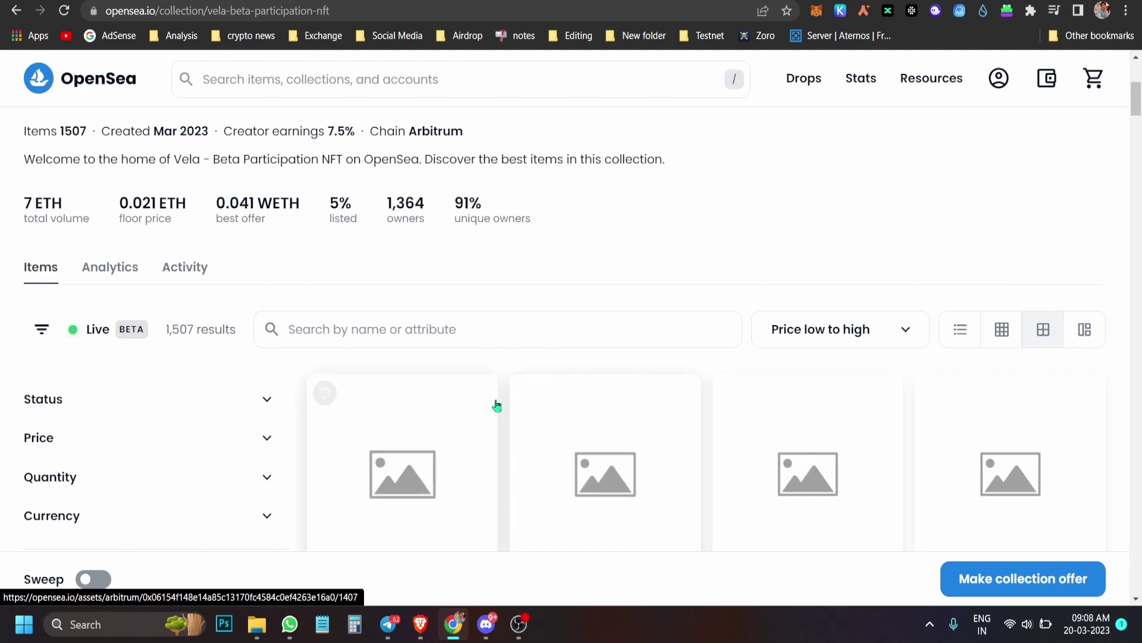
scroll(503, 425, "down", 12)
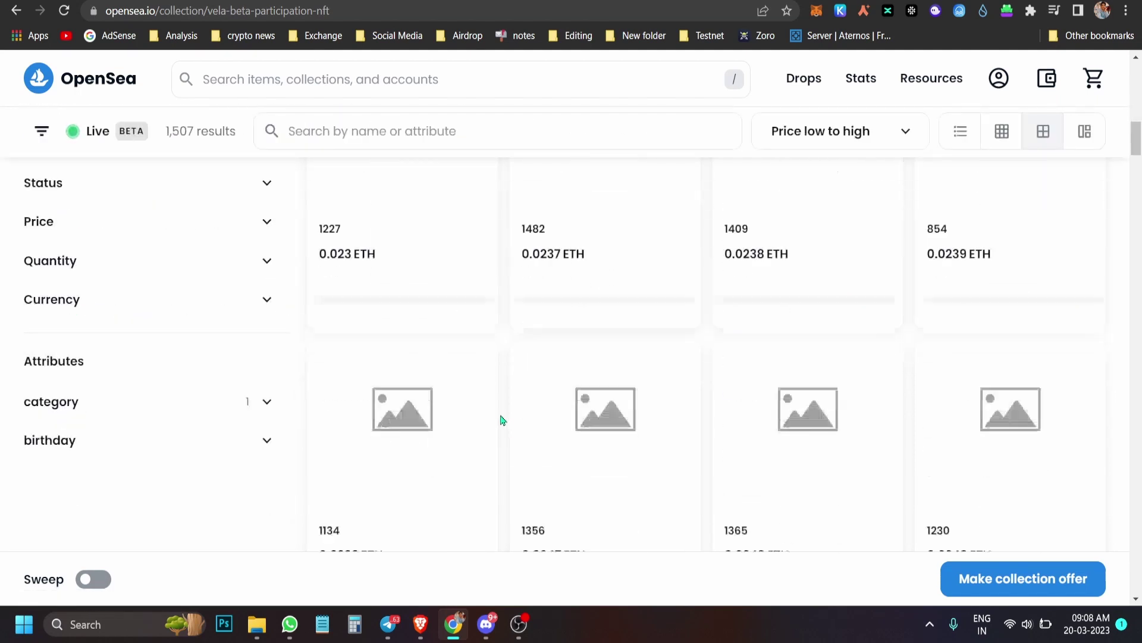
scroll(500, 420, "down", 15)
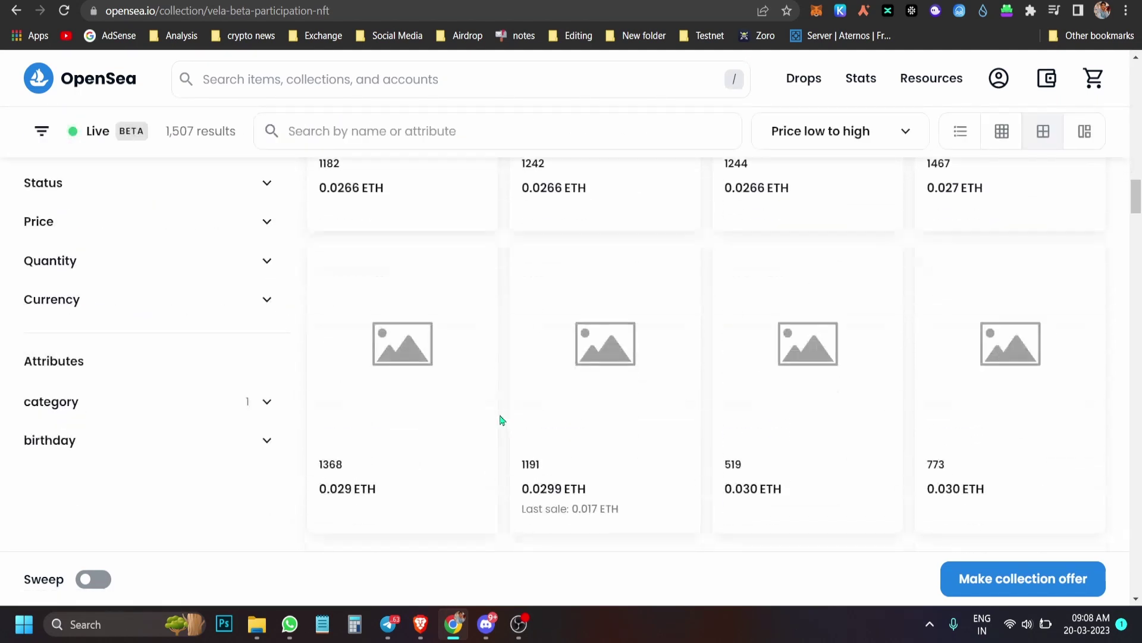
scroll(501, 421, "down", 14)
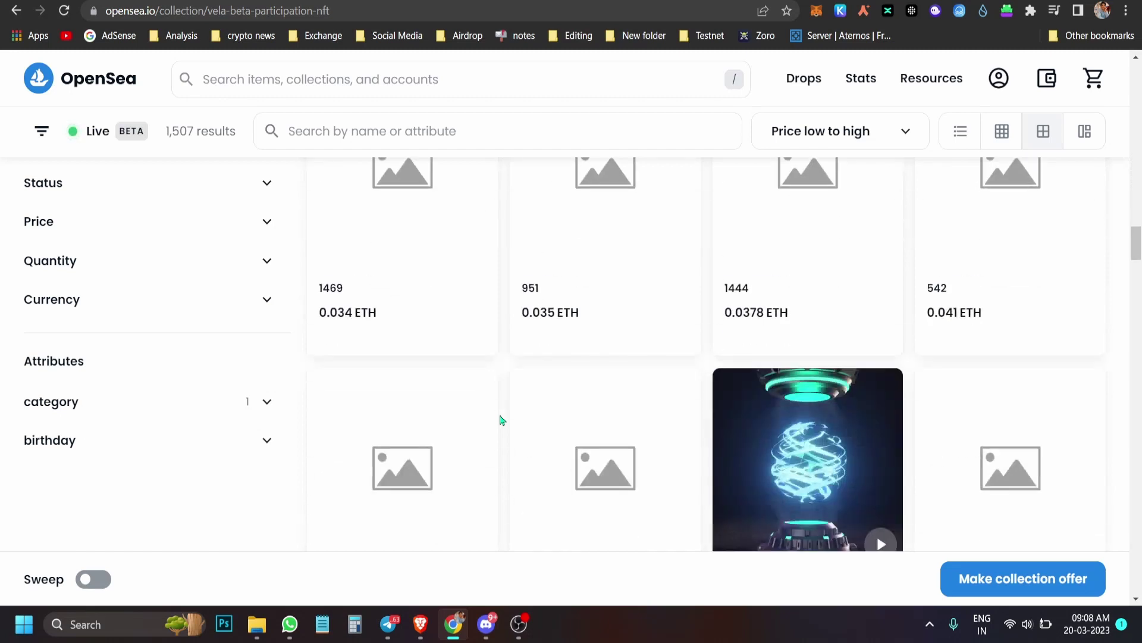
scroll(502, 422, "up", 4)
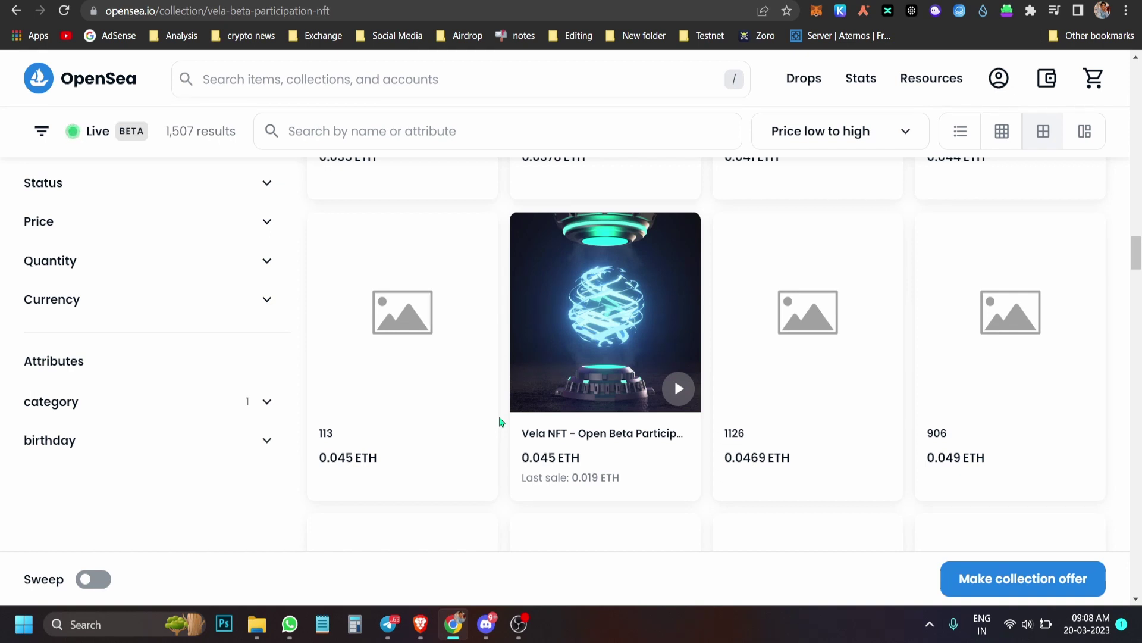
scroll(502, 423, "down", 4)
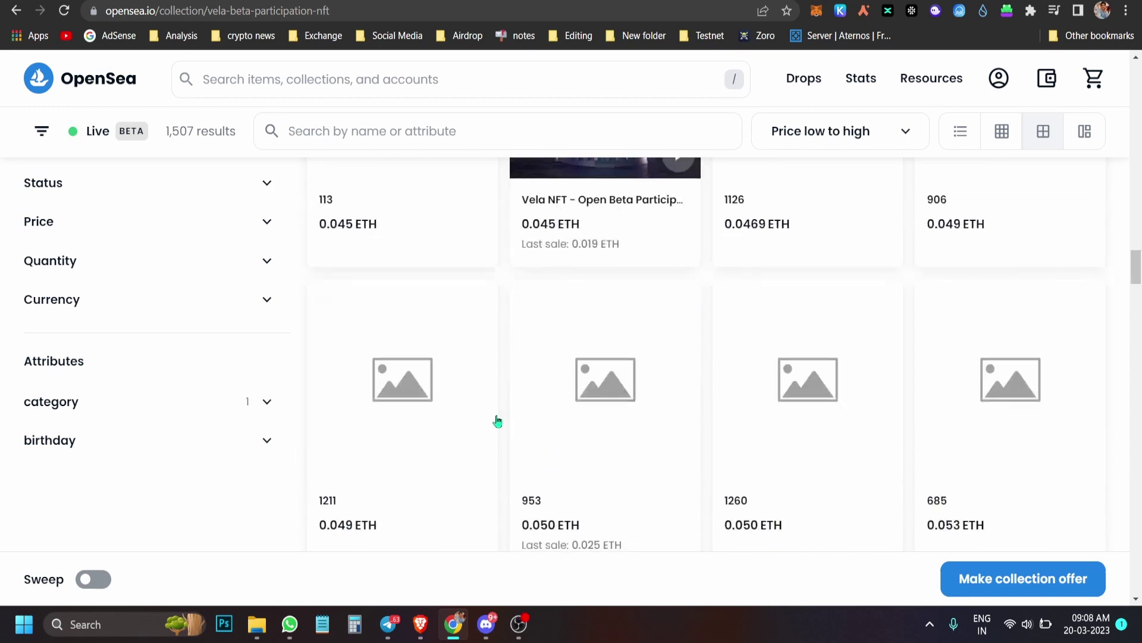
scroll(504, 436, "down", 14)
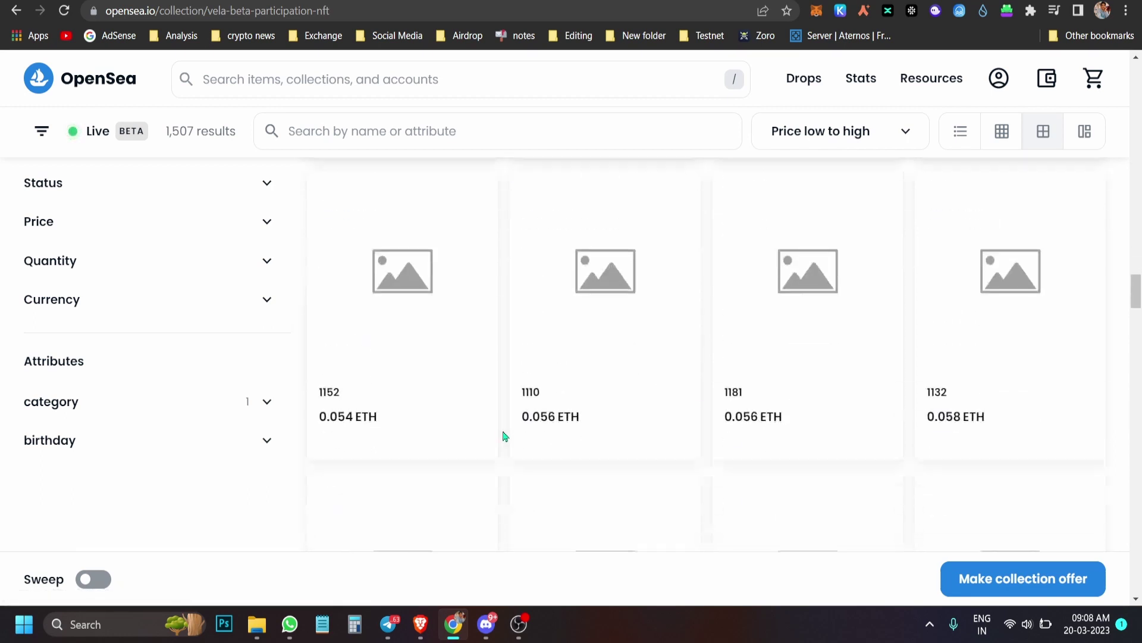
- Review the higher-priced Vela - Beta Participation NFT listings, working back up to the collection's floor price, best offer and owner statistics
scroll(504, 438, "down", 4)
scroll(504, 437, "up", 13)
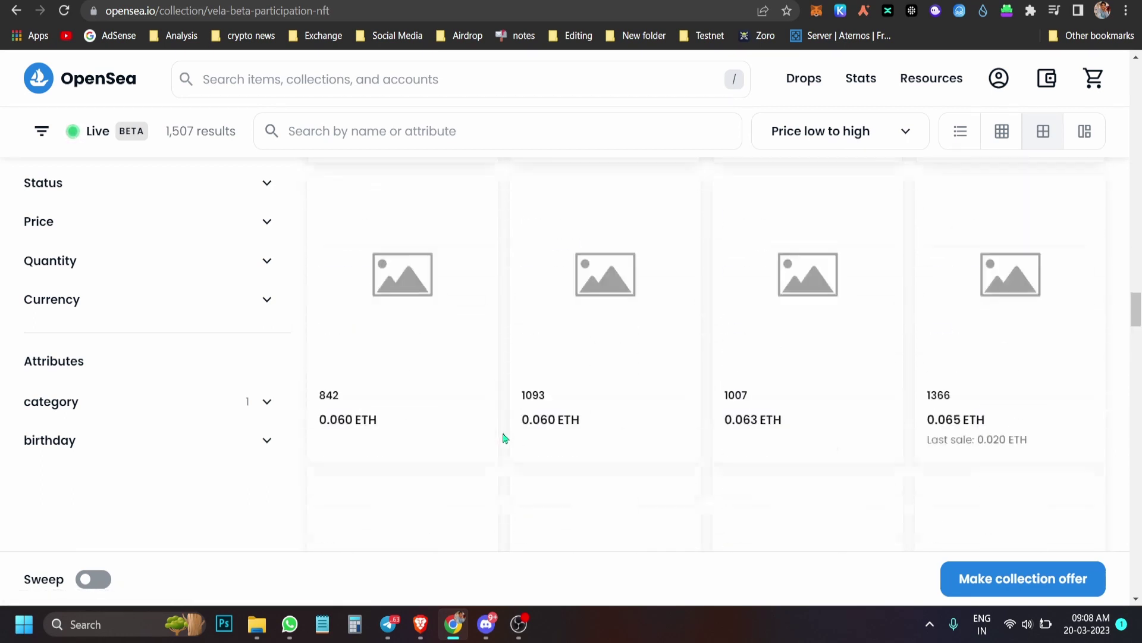
scroll(503, 438, "up", 6)
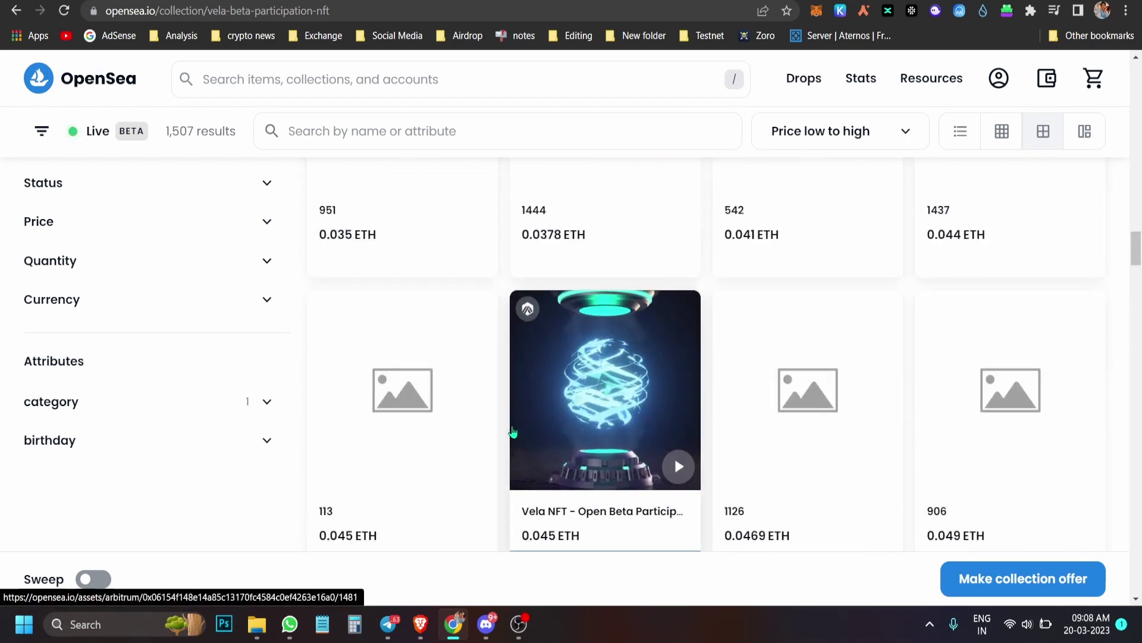
scroll(494, 421, "up", 2)
scroll(494, 422, "up", 3)
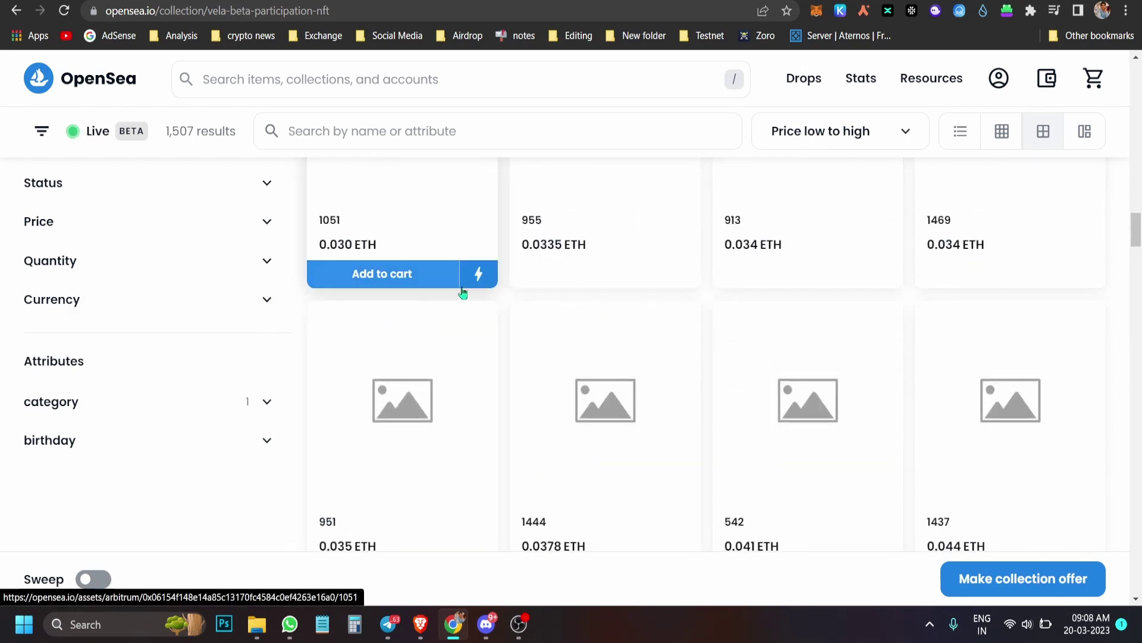
scroll(482, 337, "up", 3)
scroll(483, 339, "up", 10)
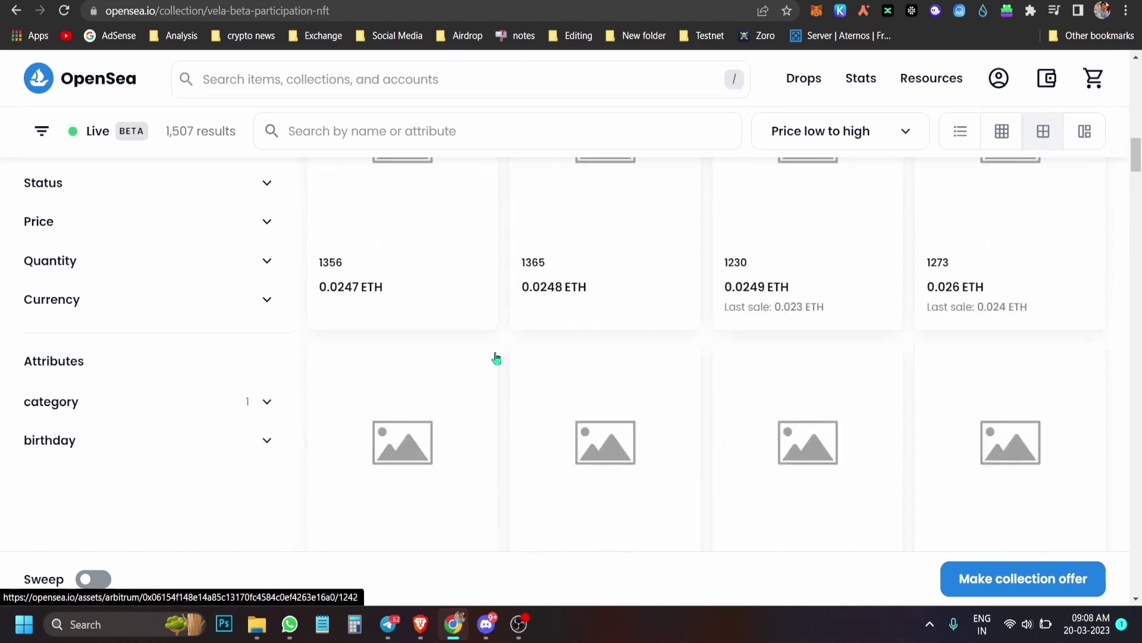
scroll(496, 362, "up", 10)
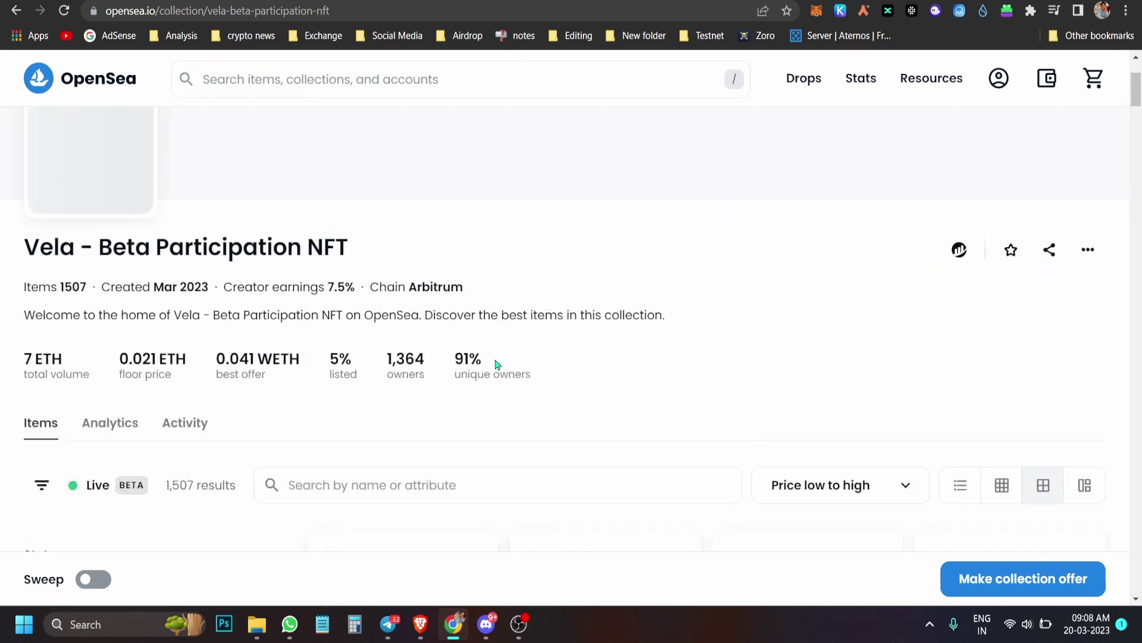
- Compare the collection's listing prices from the cheapest items up to the listing that shows the Open Beta artwork
scroll(491, 364, "down", 5)
scroll(489, 365, "up", 5)
scroll(489, 365, "down", 12)
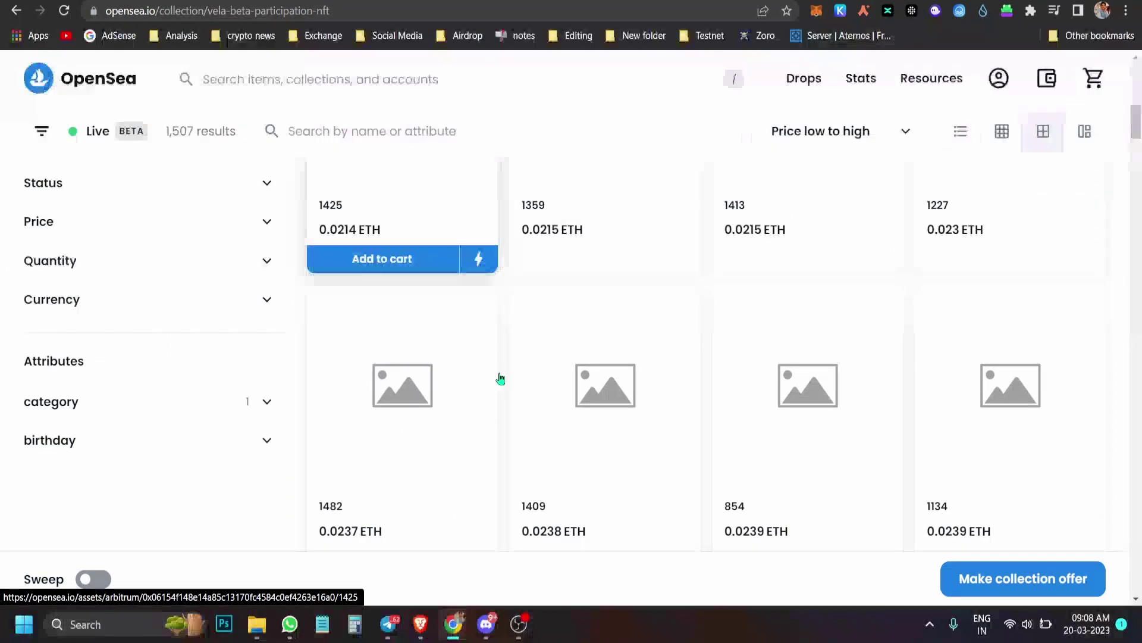
scroll(499, 379, "down", 3)
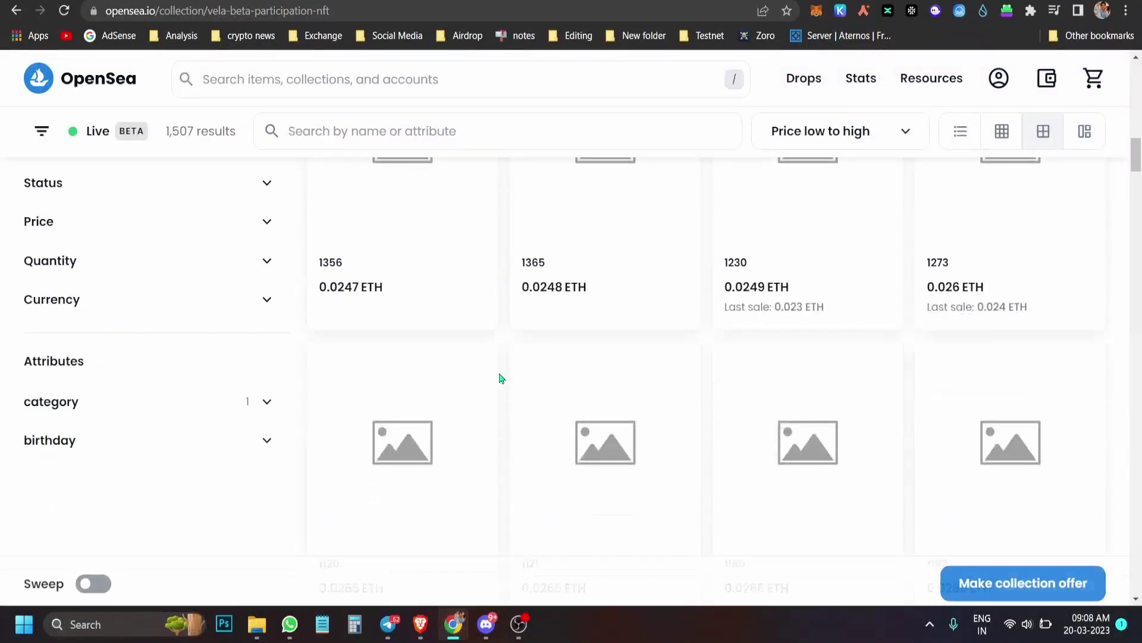
scroll(499, 378, "down", 4)
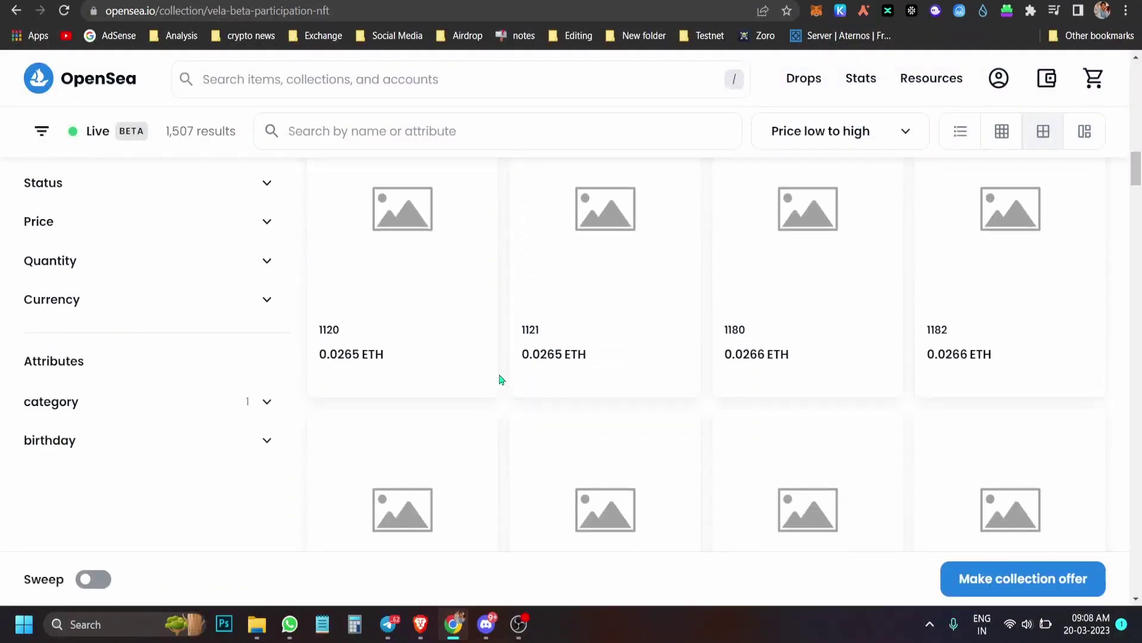
scroll(499, 378, "down", 3)
scroll(499, 378, "down", 3)
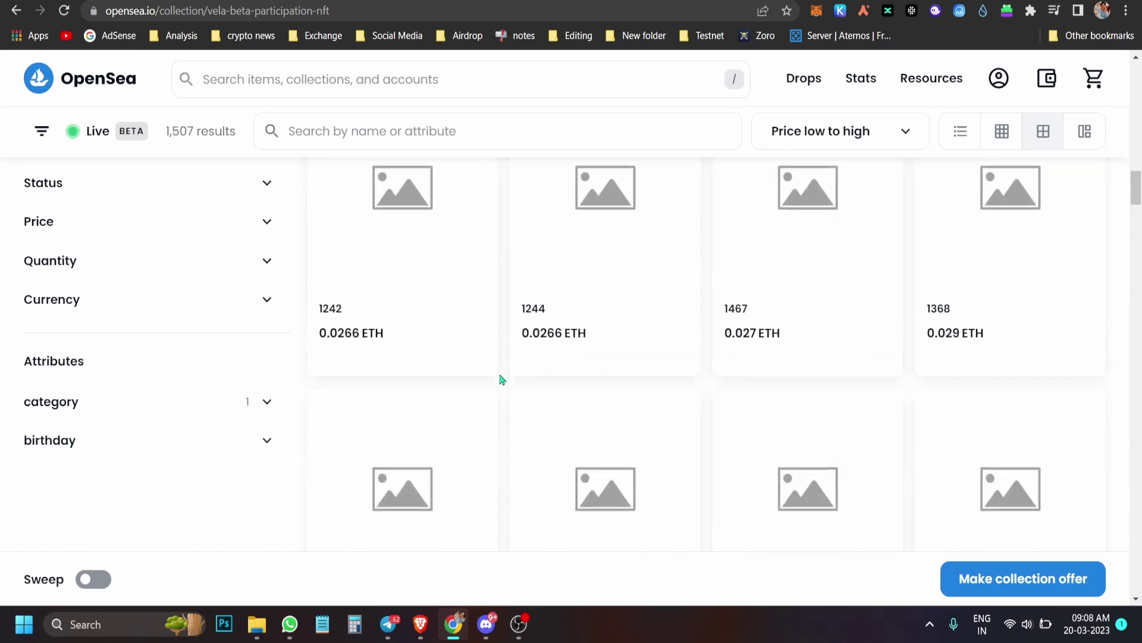
scroll(501, 379, "down", 6)
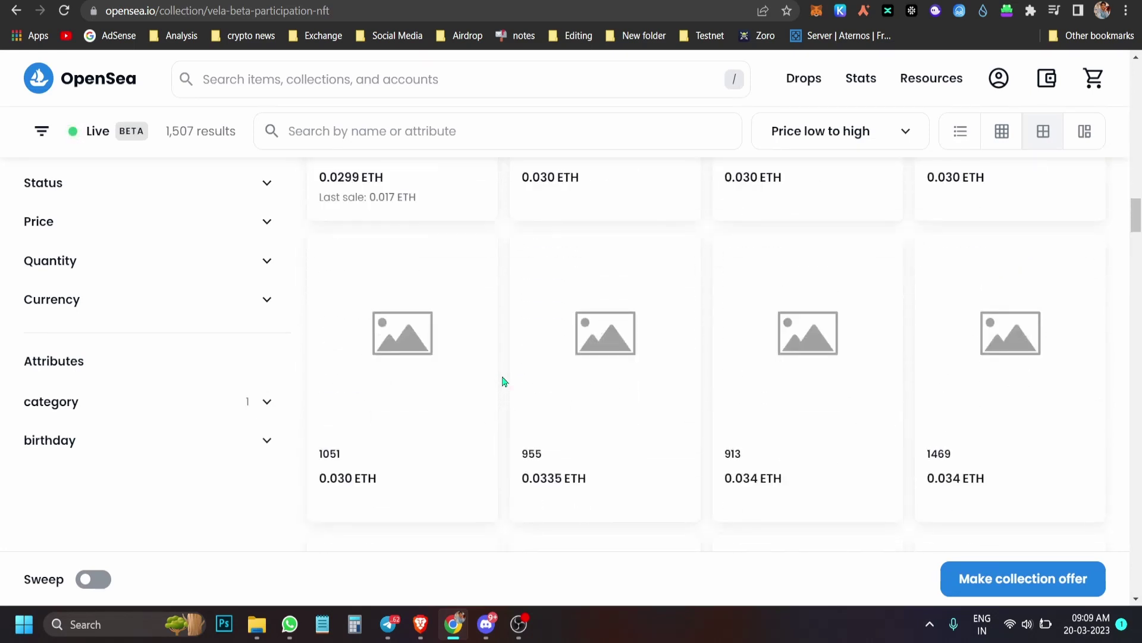
scroll(503, 380, "down", 4)
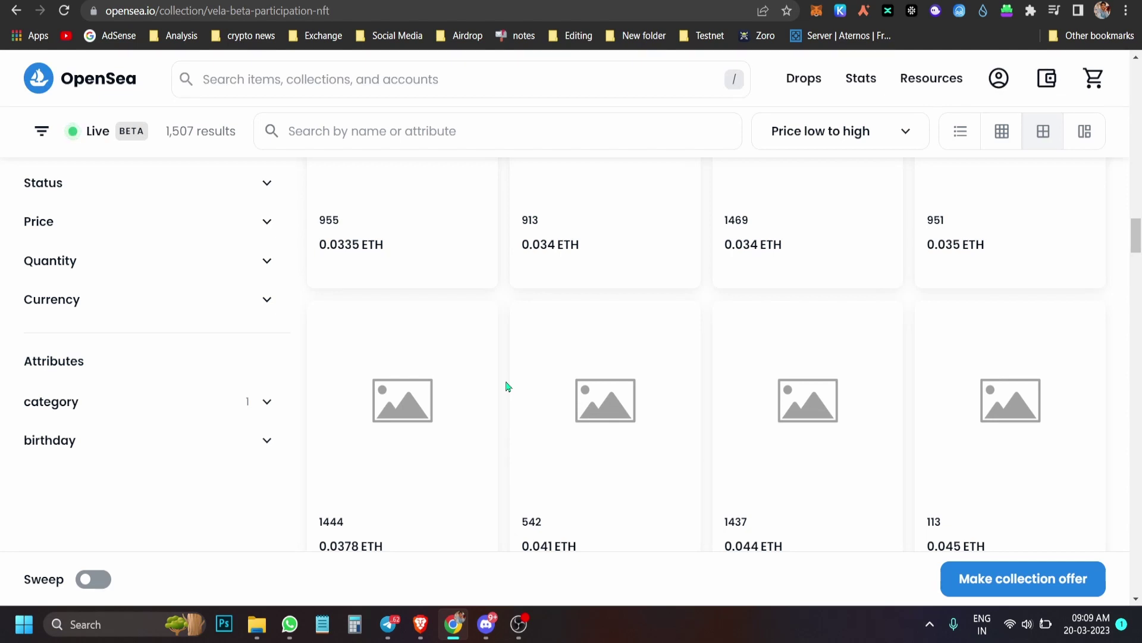
scroll(507, 387, "down", 5)
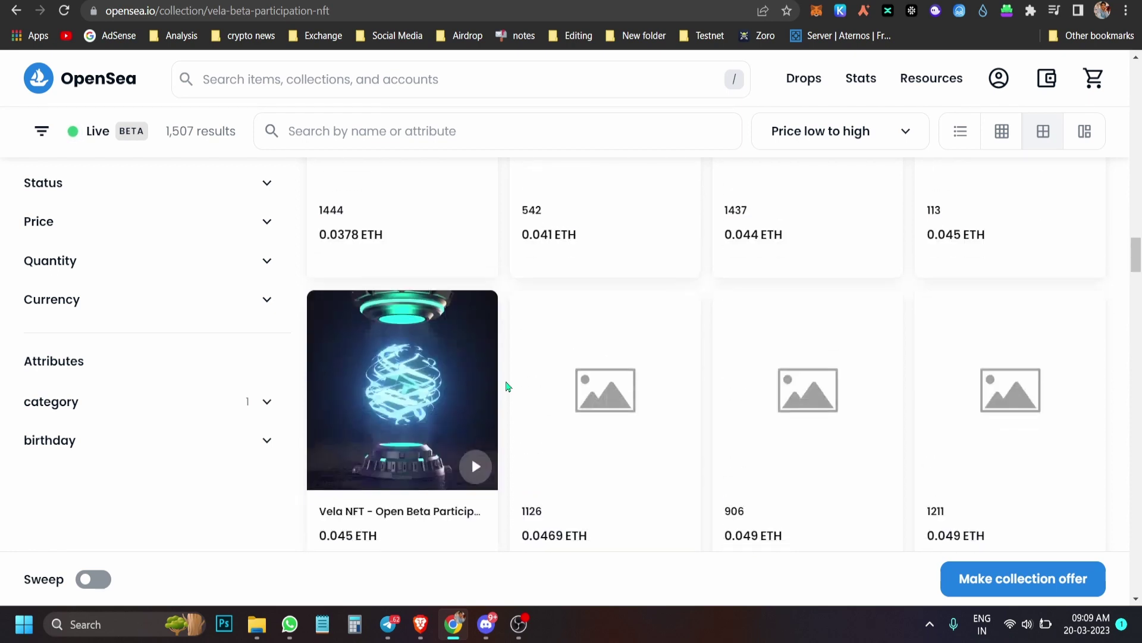
- Open the "Vela NFT - Open Beta Participation" listing with visible artwork and examine its price, price history, offers and item activity
right_click(505, 383)
scroll(496, 432, "down", 1)
left_click(497, 433)
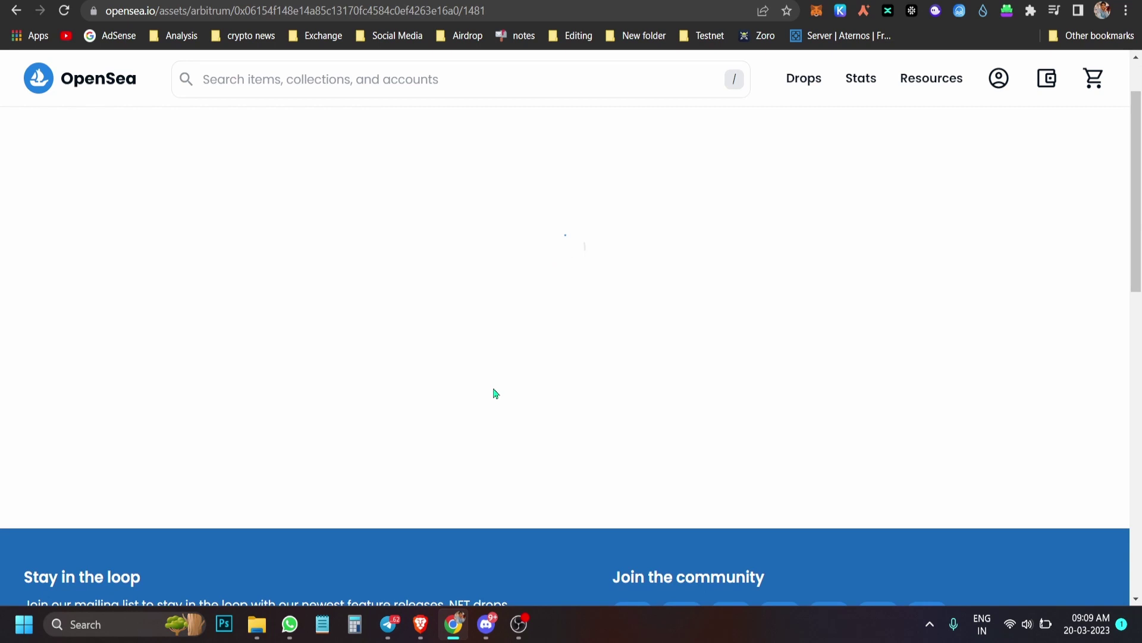
scroll(496, 393, "down", 3)
scroll(496, 393, "up", 3)
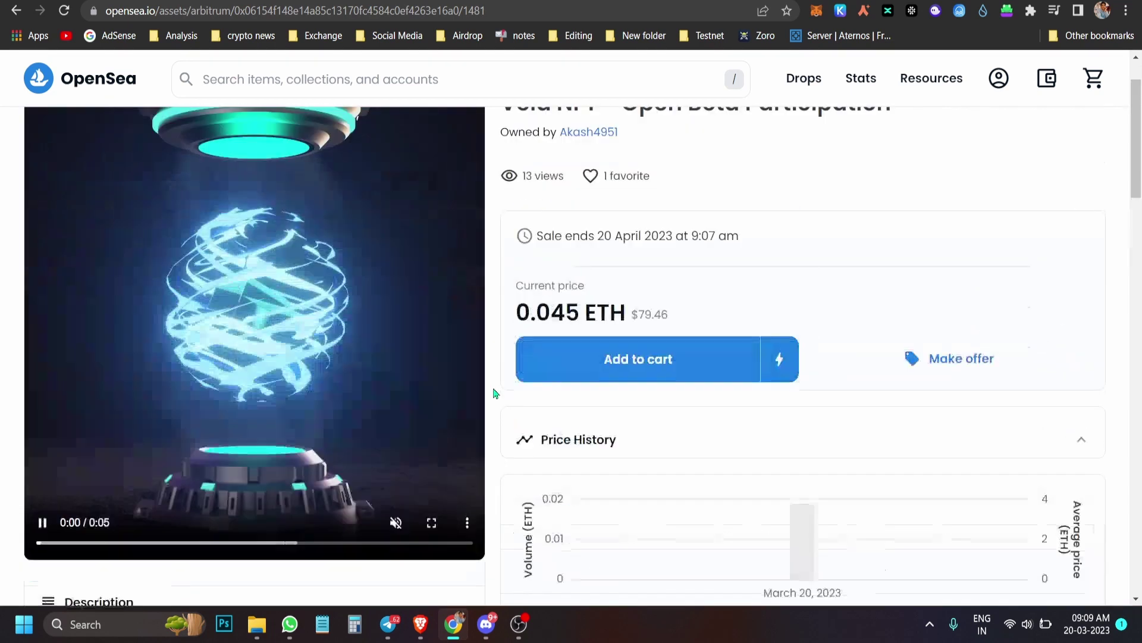
scroll(496, 393, "down", 3)
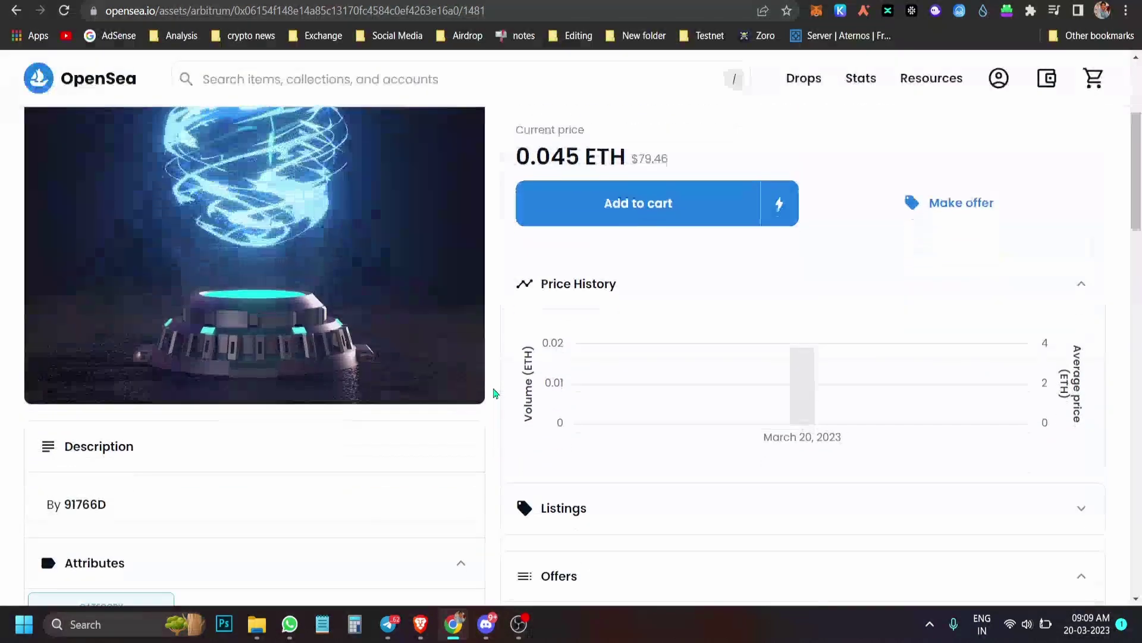
scroll(496, 393, "down", 6)
scroll(496, 393, "up", 9)
scroll(498, 393, "down", 3)
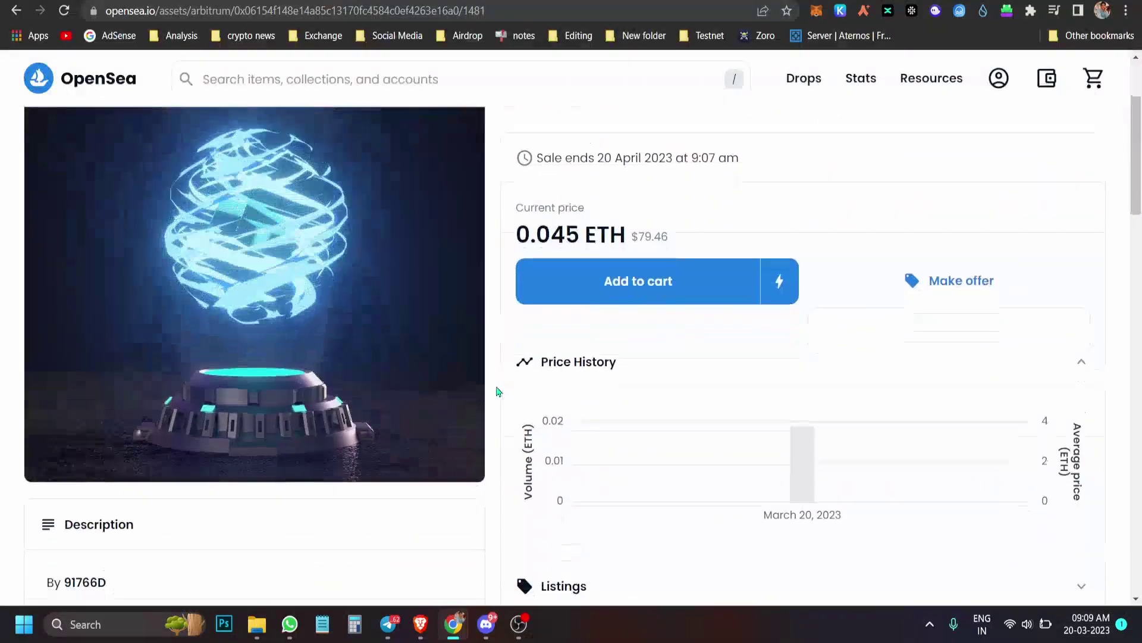
scroll(499, 392, "down", 9)
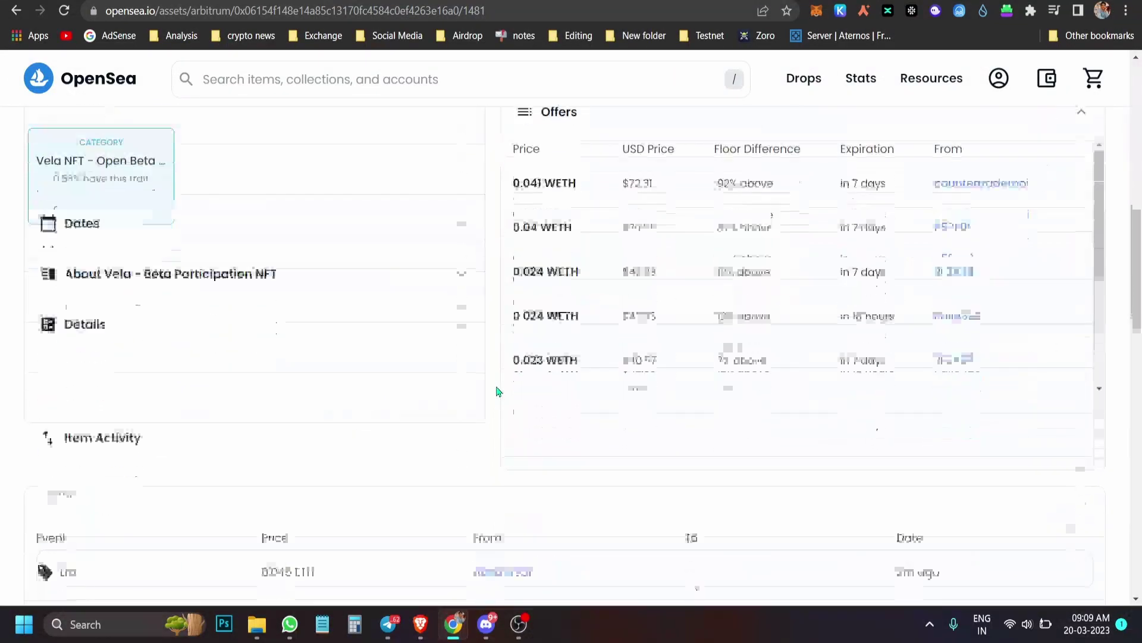
scroll(499, 391, "down", 5)
scroll(499, 392, "up", 15)
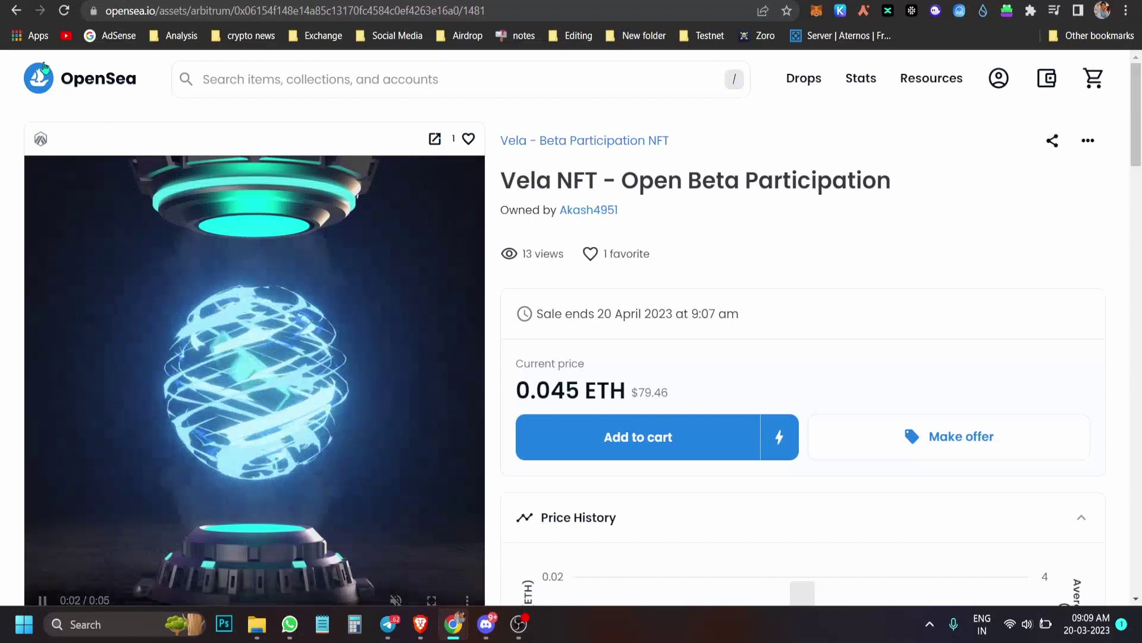
- Return to the Vela - Beta Participation NFT collection and check its statistics and cheapest listings again
left_click(16, 11)
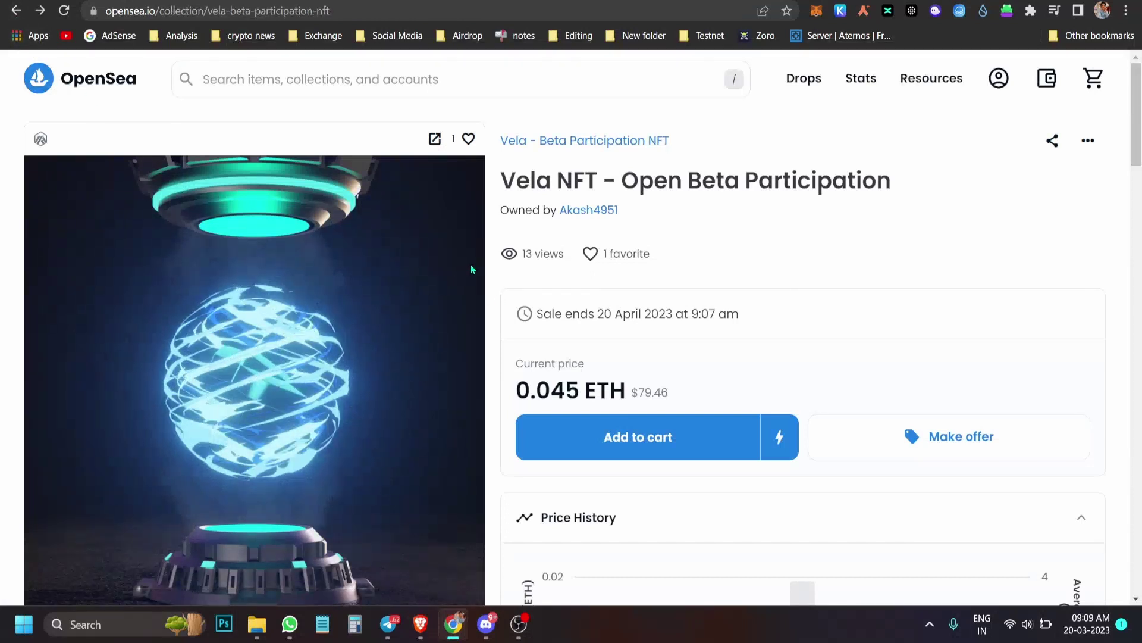
scroll(471, 341, "down", 1)
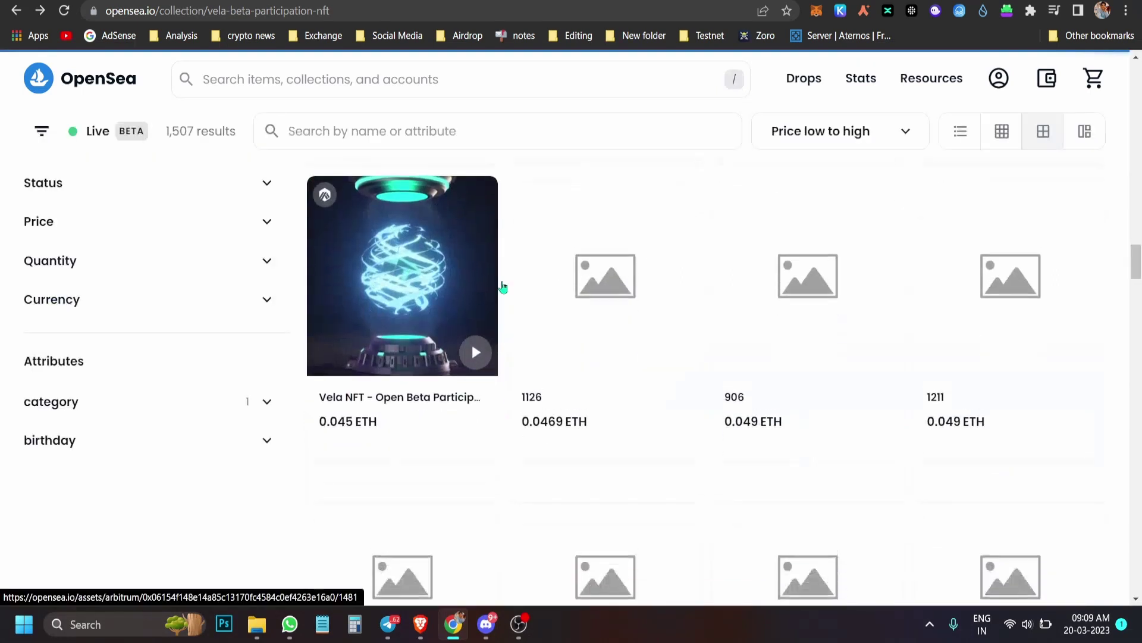
scroll(503, 288, "up", 7)
scroll(502, 287, "up", 10)
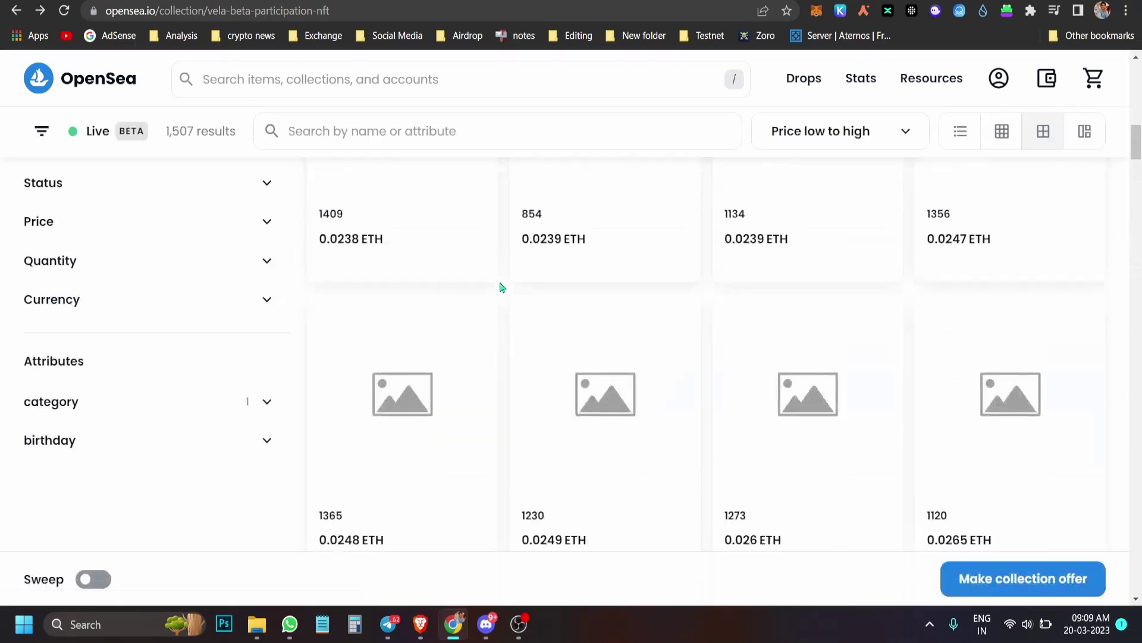
scroll(502, 287, "up", 5)
scroll(428, 403, "down", 4)
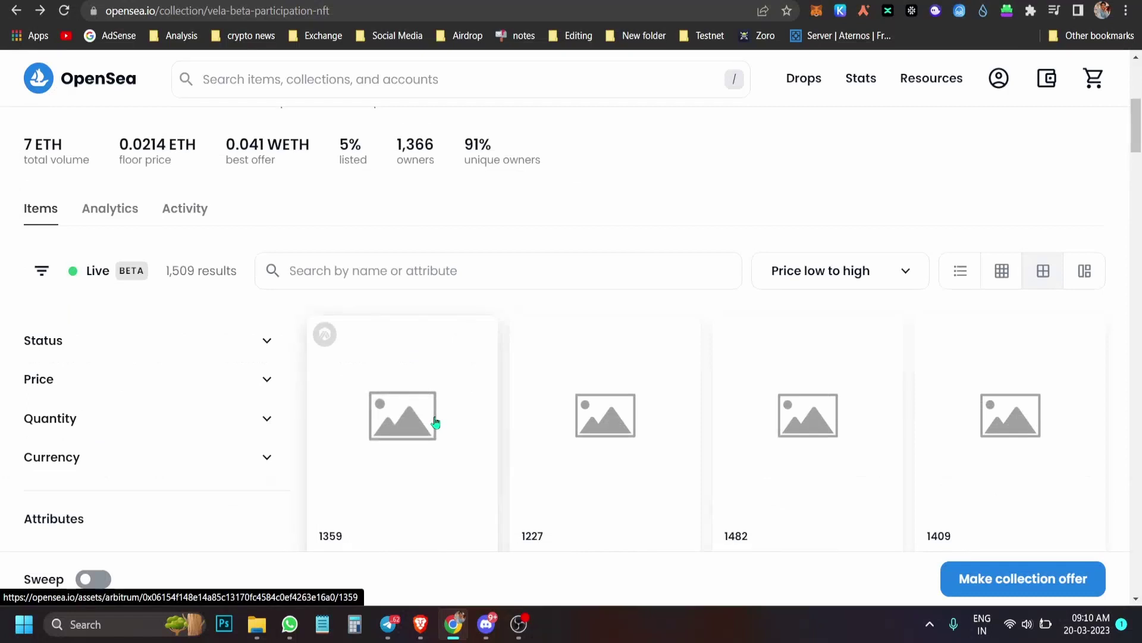
- Open the listing for item 1359 and check its current price in US dollars
left_click(436, 421)
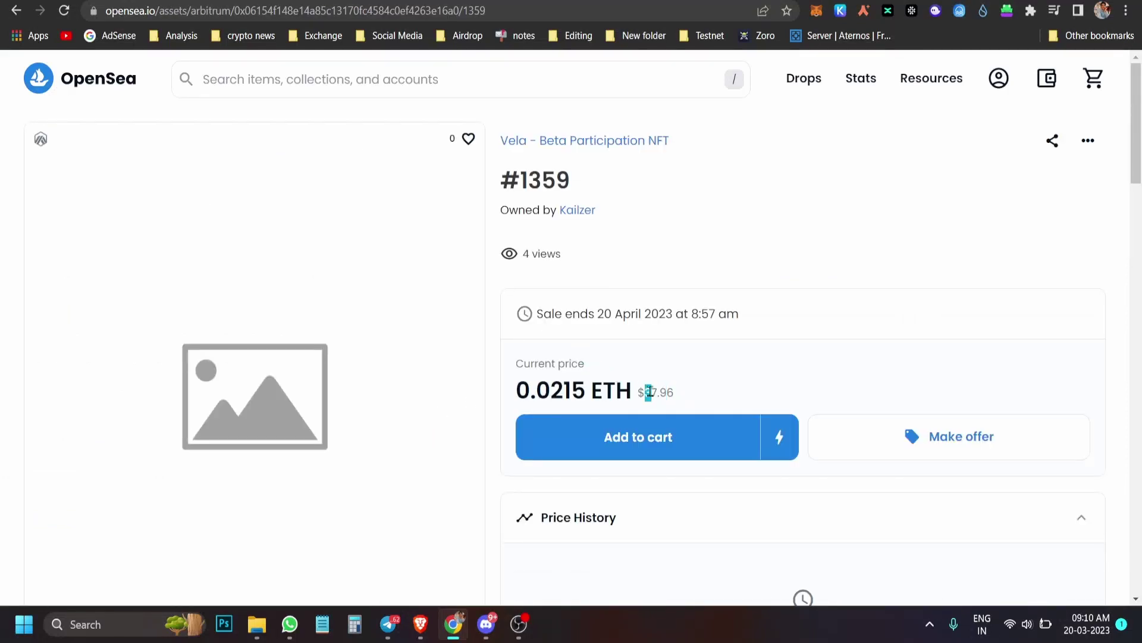
left_click_drag(644, 391, 682, 397)
left_click(682, 397)
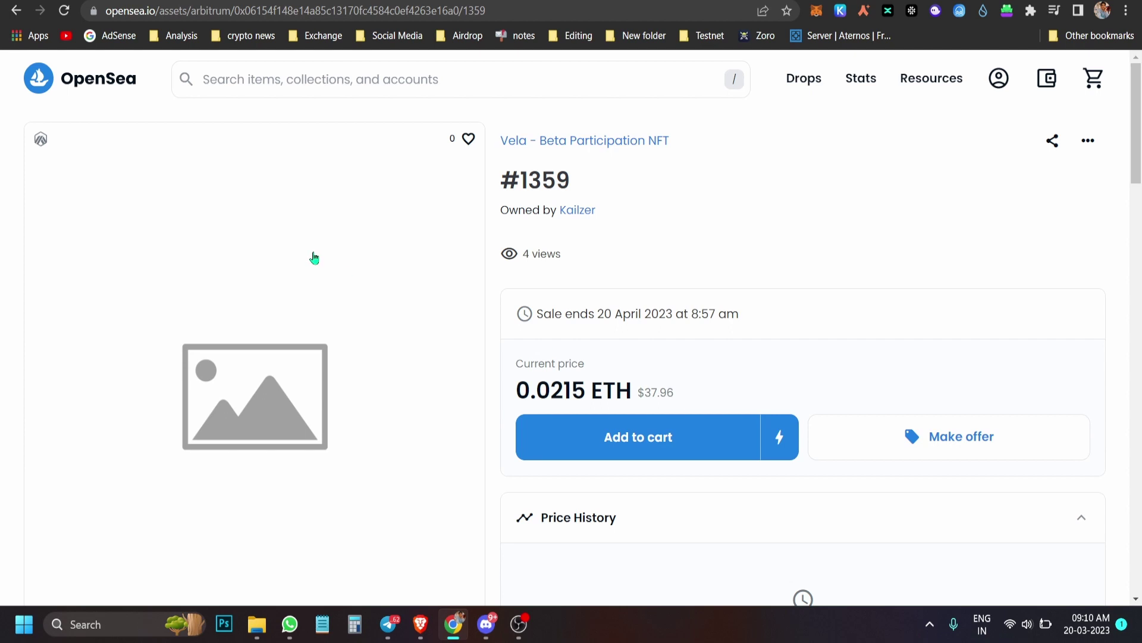
- Go back from item 1359 to the collection and look through the next listings in ascending price order
left_click(20, 12)
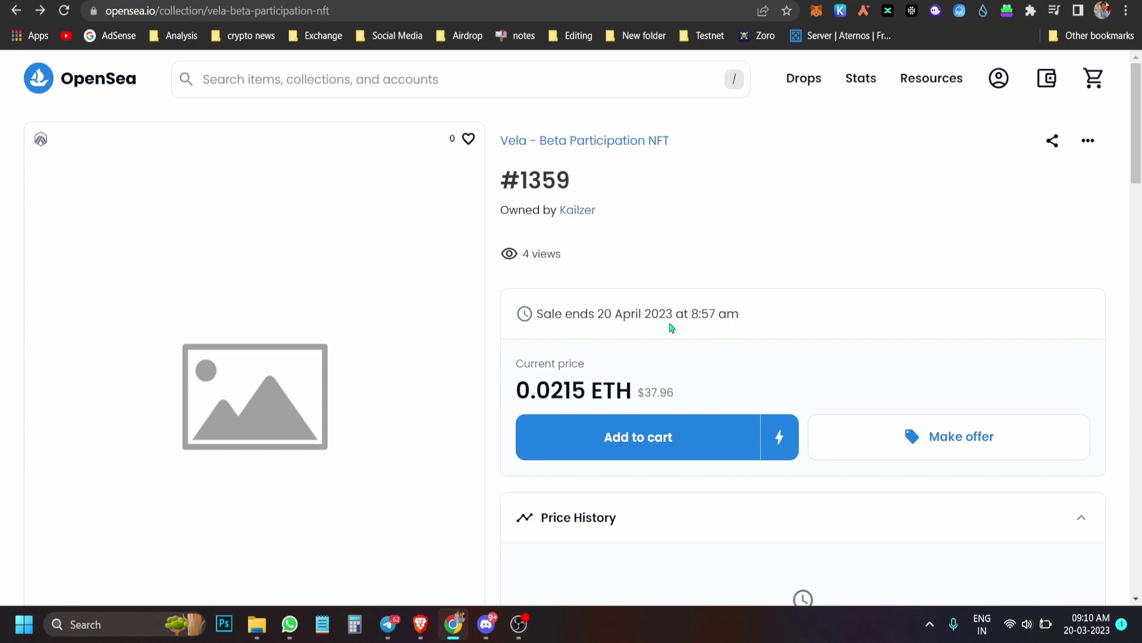
scroll(673, 314, "down", 10)
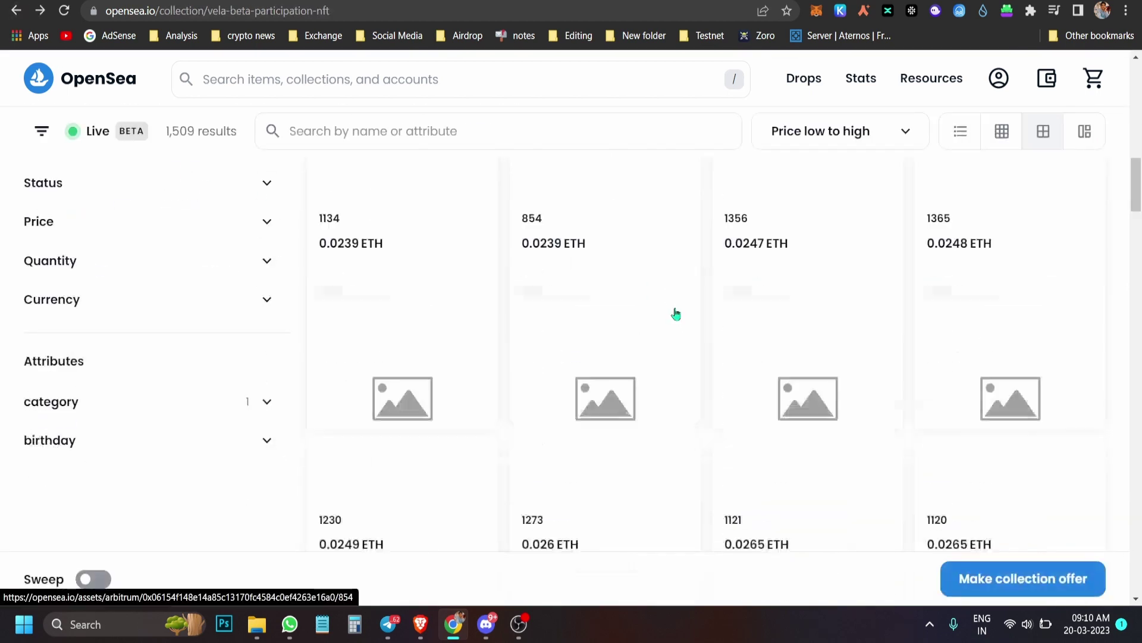
scroll(676, 314, "down", 5)
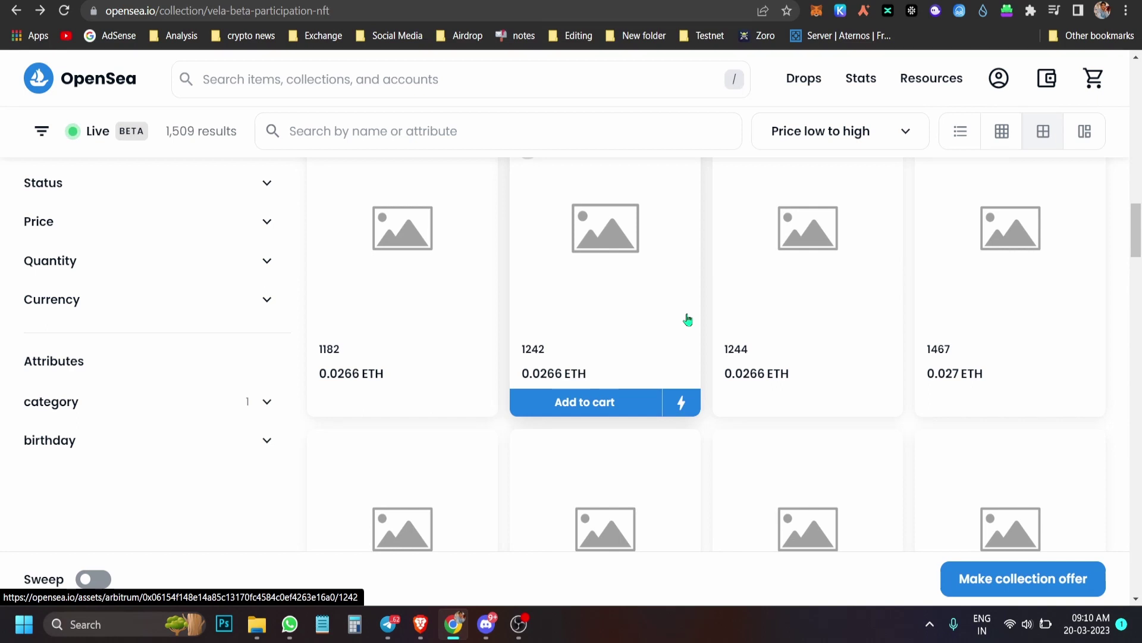
- Switch to the YouTube video "Vela Exchange 2000$ Airdrop 100% Don't Miss" and look at its subscriber count and description
key("ctrl+Tab")
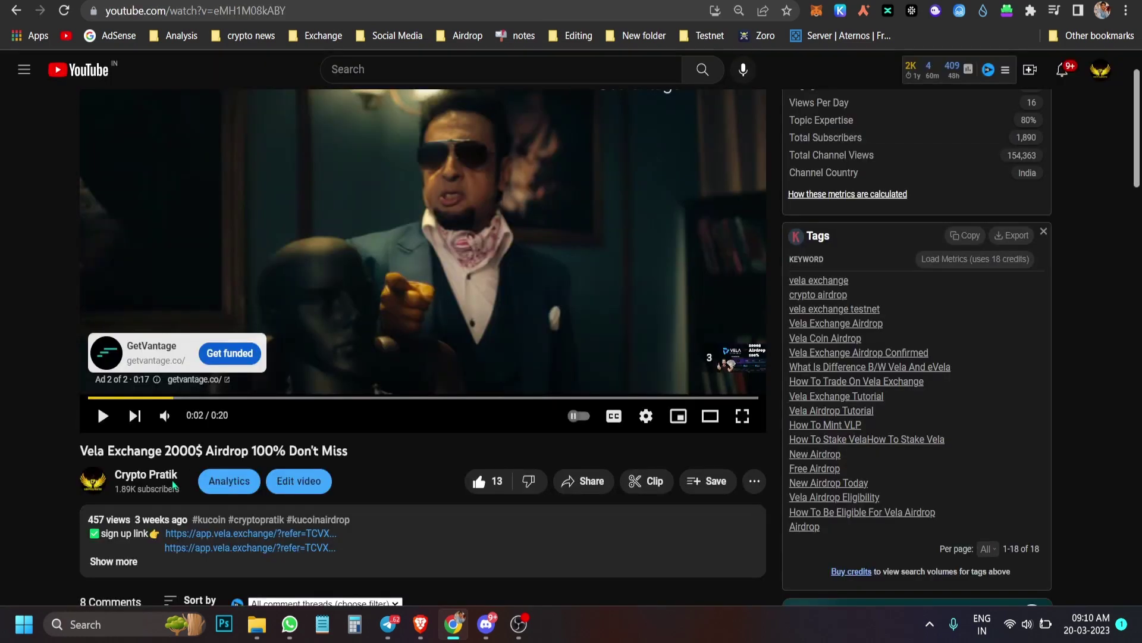
left_click_drag(116, 488, 172, 489)
left_click(296, 526)
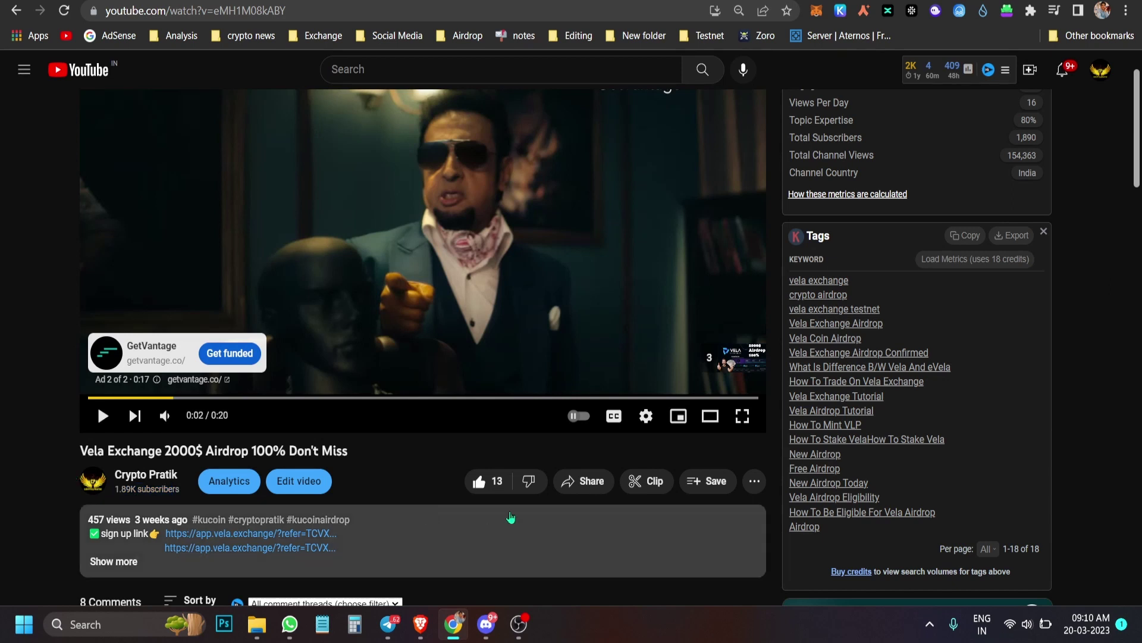
scroll(449, 481, "up", 2)
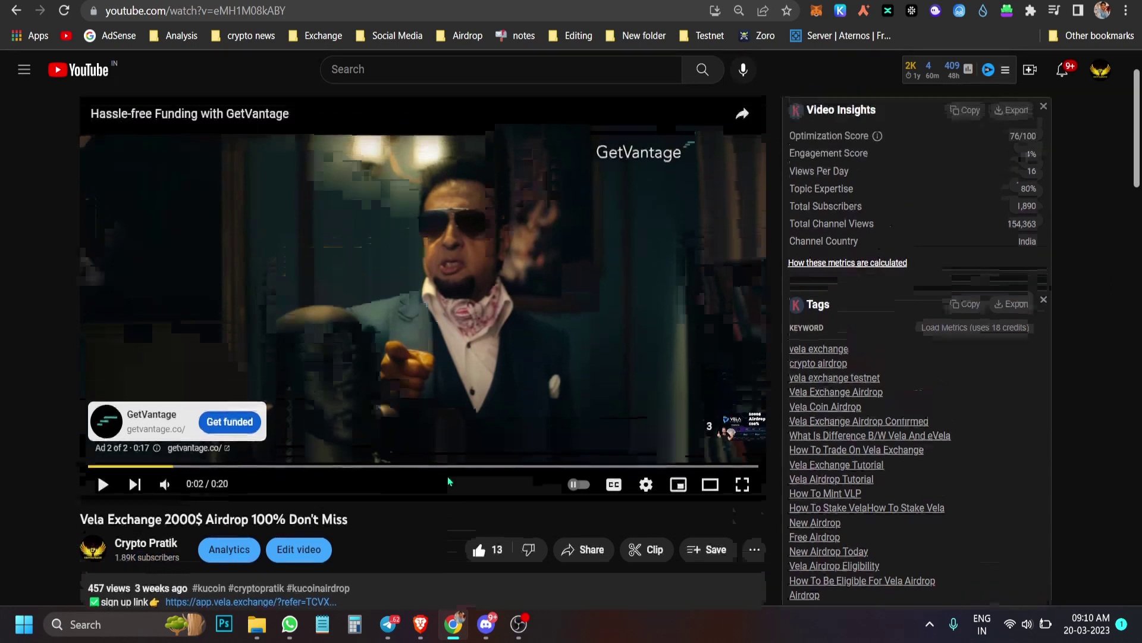